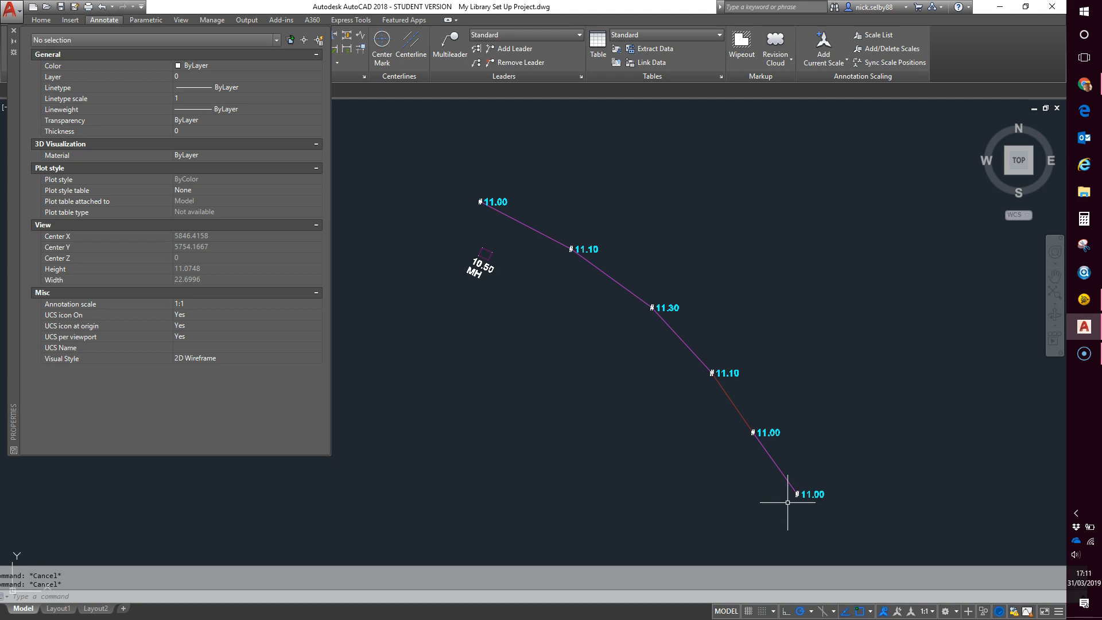
# Switch to Trimble Business Center and examine the symbol settings of the Level Label 2DP point label style without changing them
pyautogui.click(790, 499)
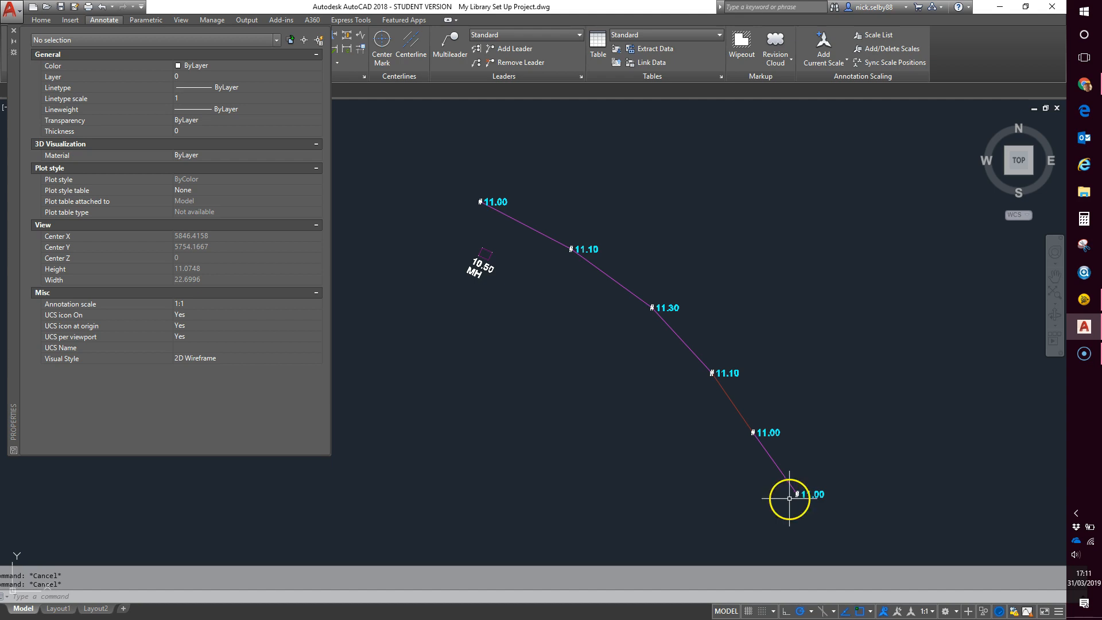
pyautogui.click(1085, 299)
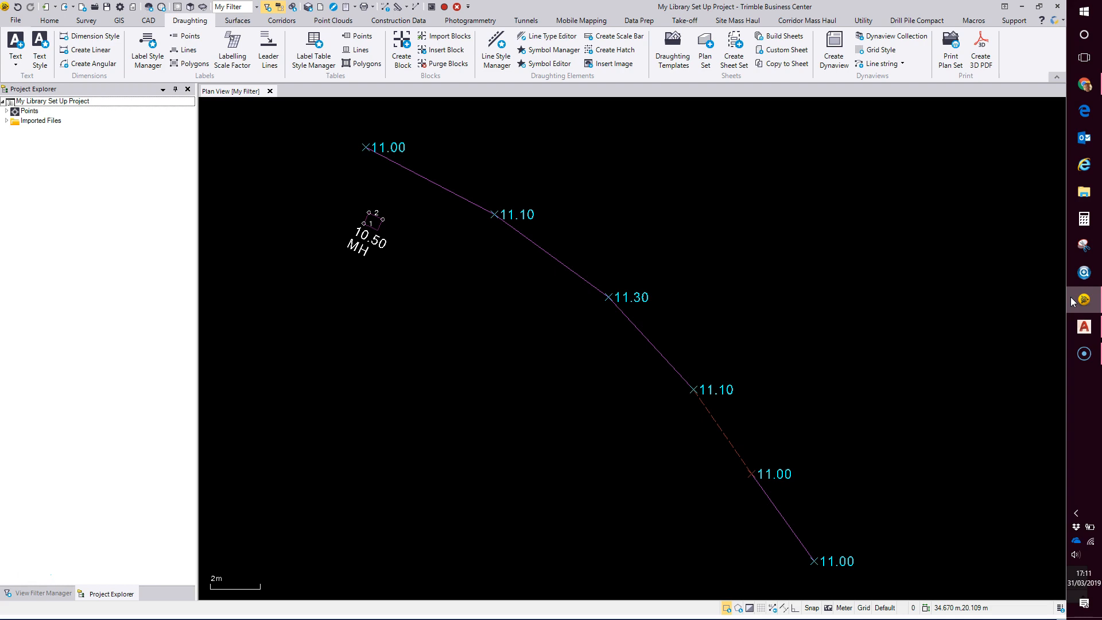
pyautogui.click(193, 23)
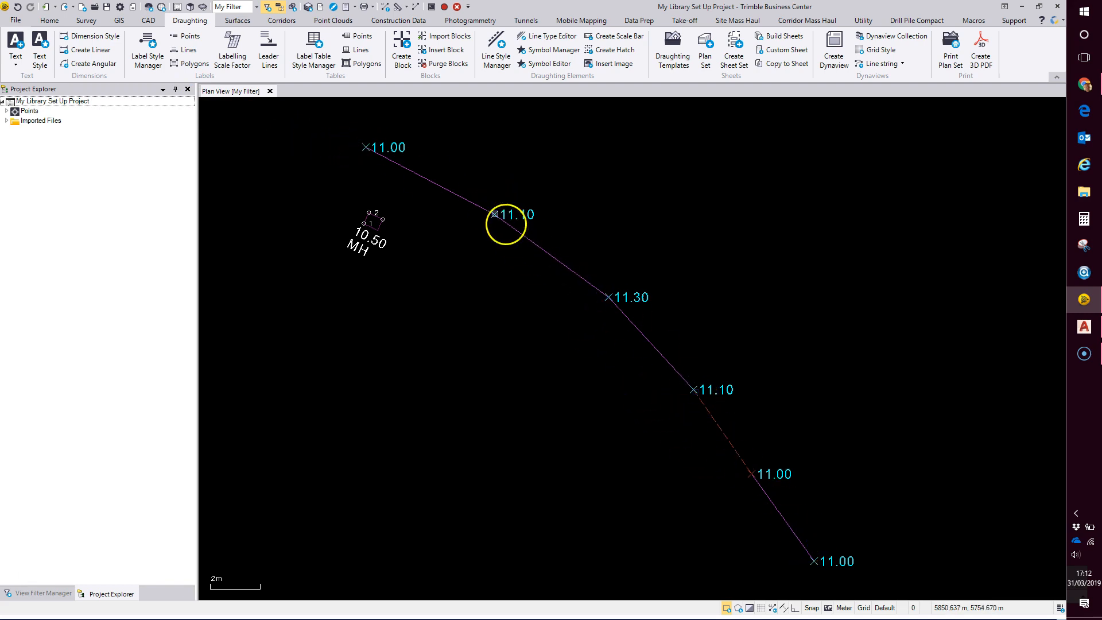
pyautogui.click(149, 43)
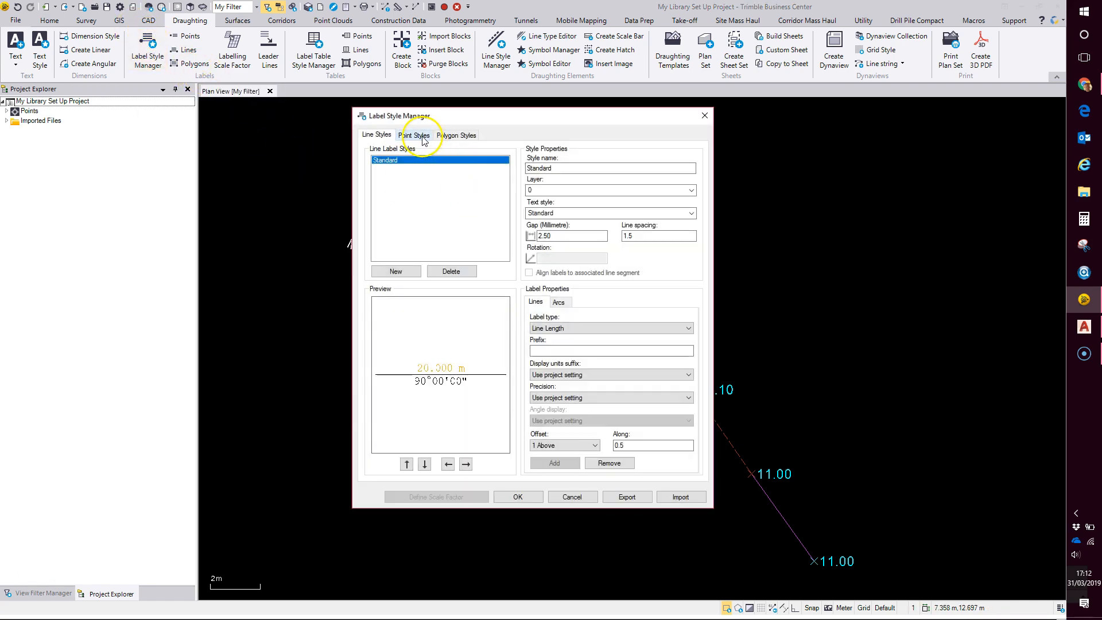
pyautogui.click(415, 136)
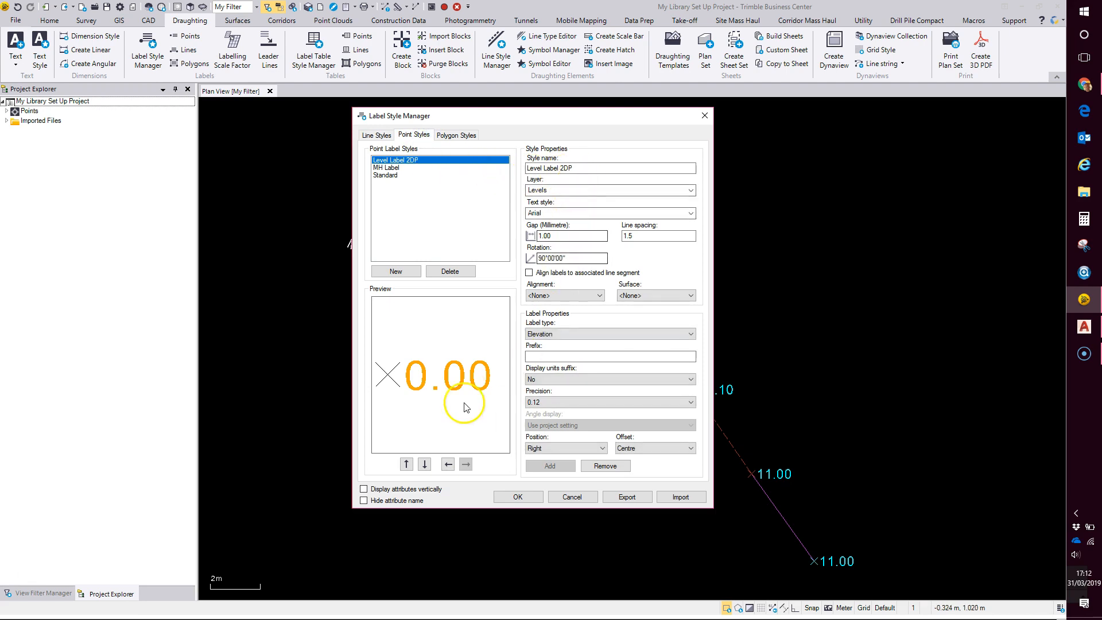
pyautogui.click(392, 374)
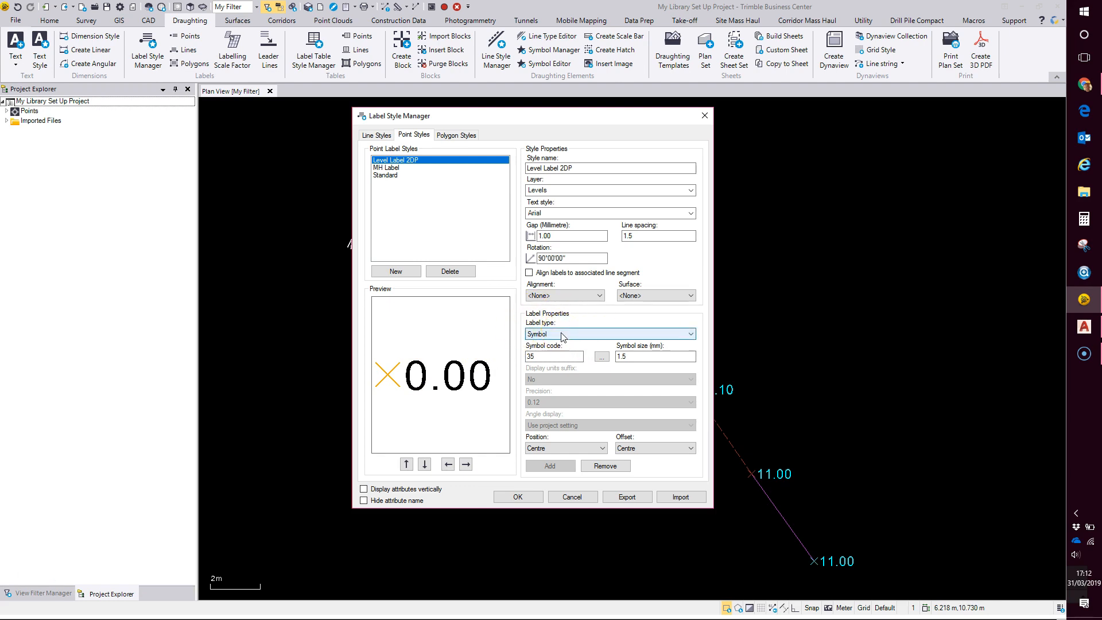
pyautogui.click(574, 497)
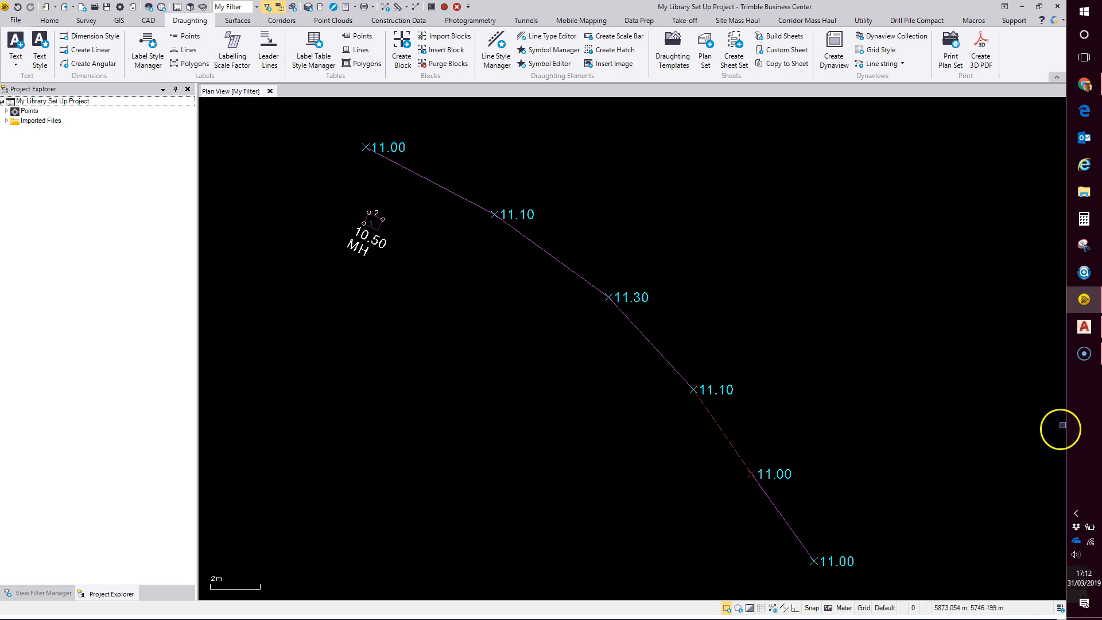
# Switch back to AutoCAD and create a new text style named ISO
pyautogui.click(1089, 332)
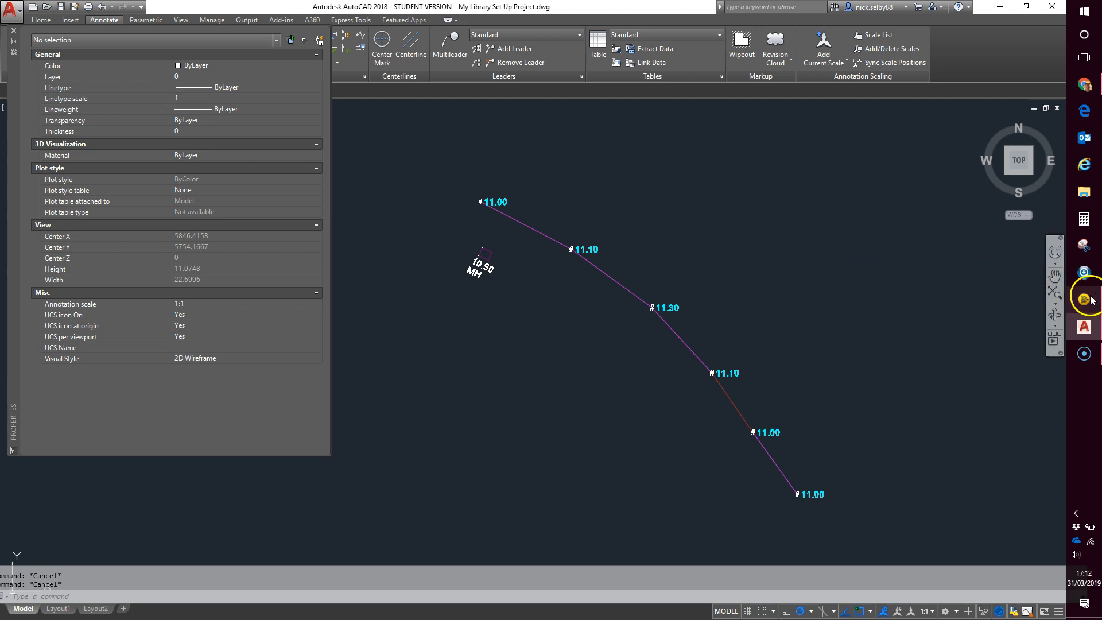
pyautogui.moveTo(1088, 303)
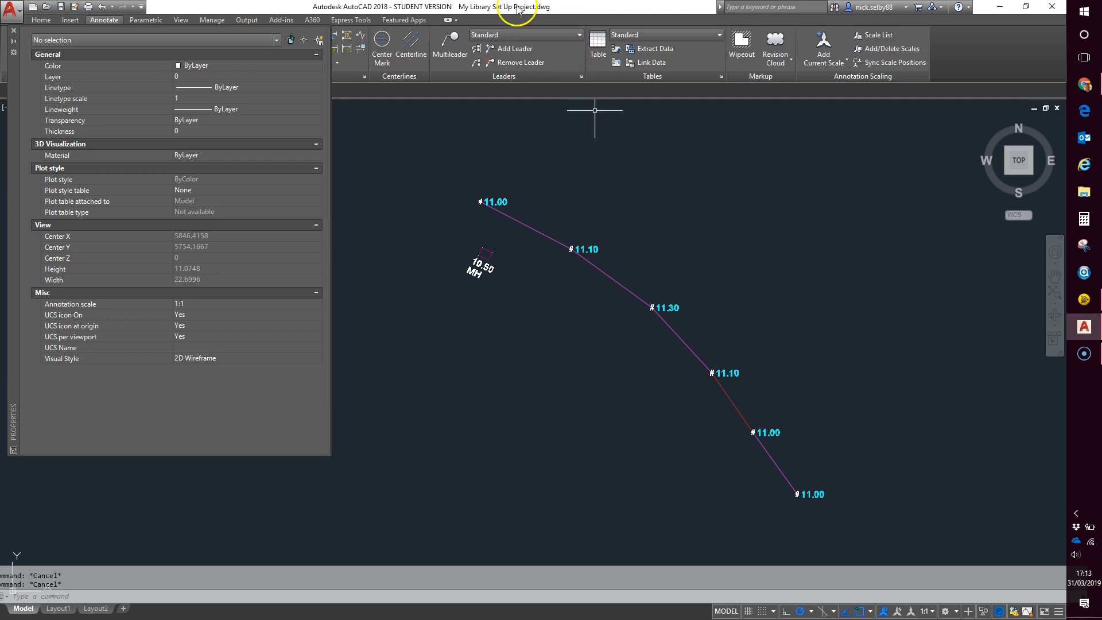
pyautogui.click(14, 30)
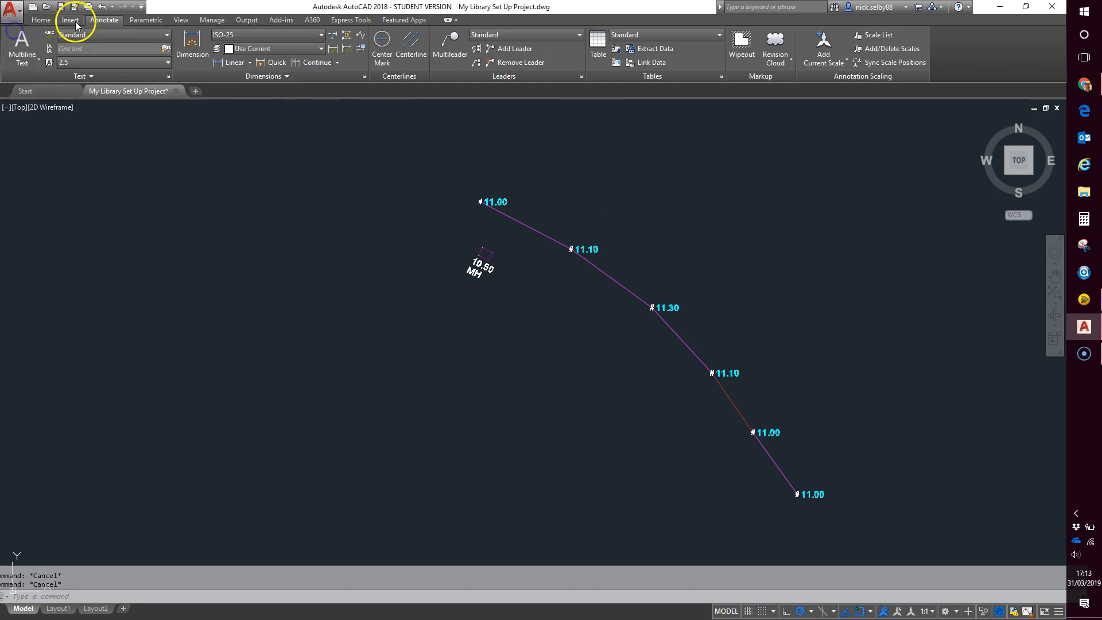
pyautogui.click(126, 34)
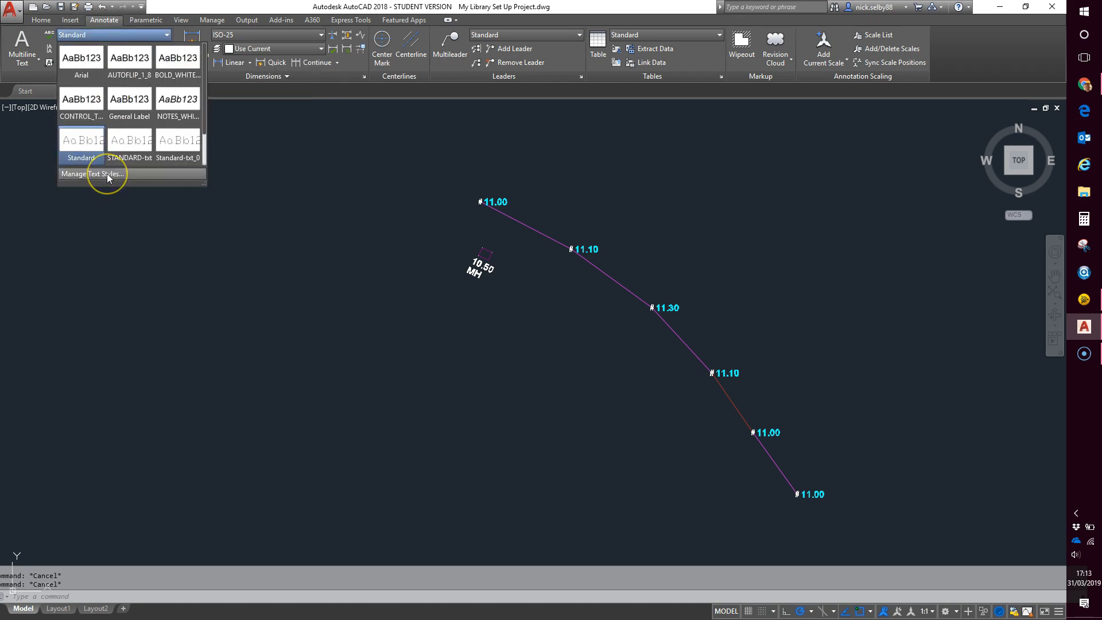
pyautogui.click(106, 173)
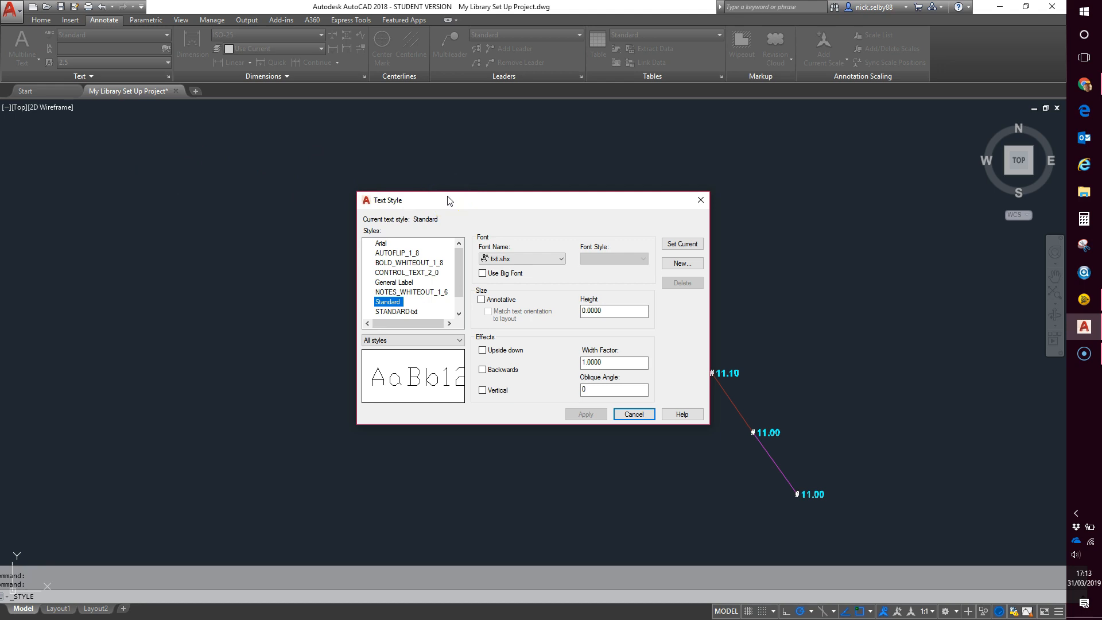
pyautogui.click(698, 265)
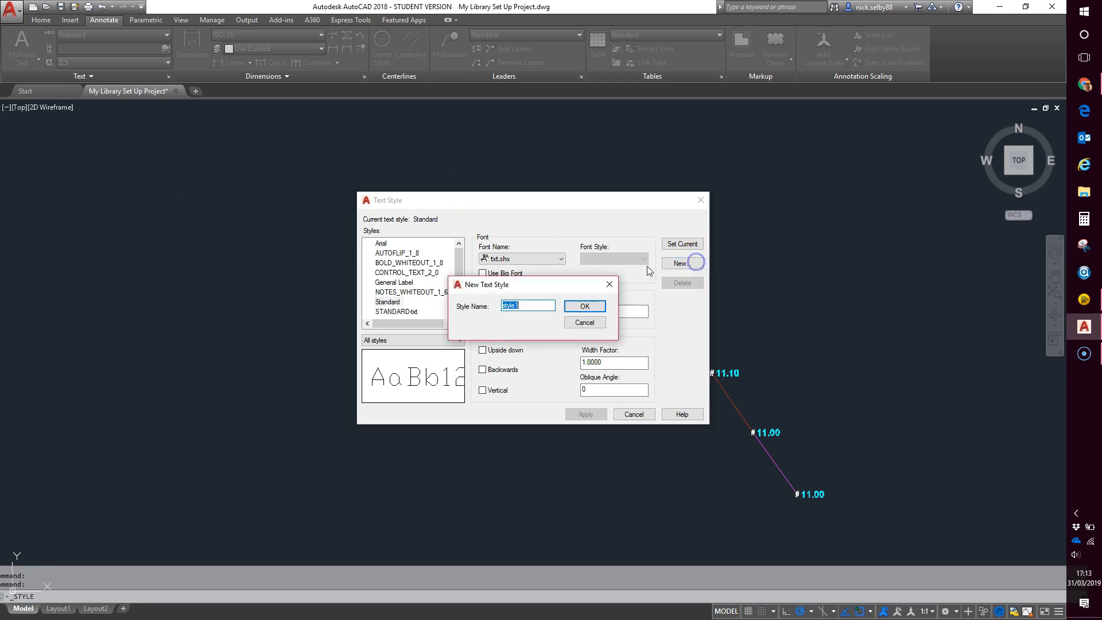
pyautogui.write('ISO')
pyautogui.click(585, 307)
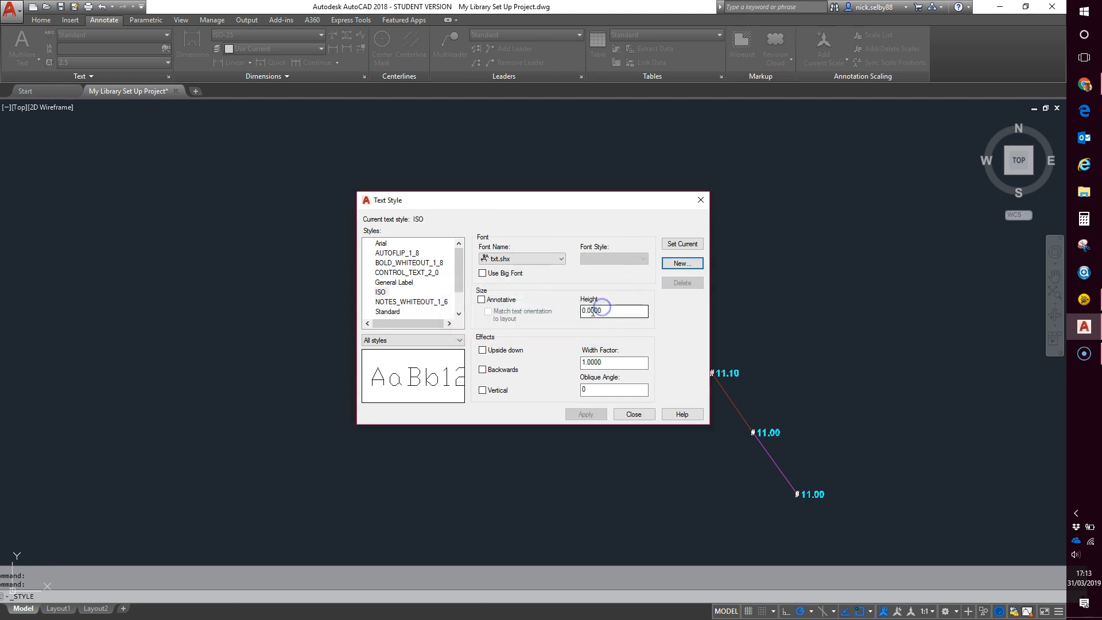
# Assign the iso.shx font to the ISO text style
pyautogui.click(540, 256)
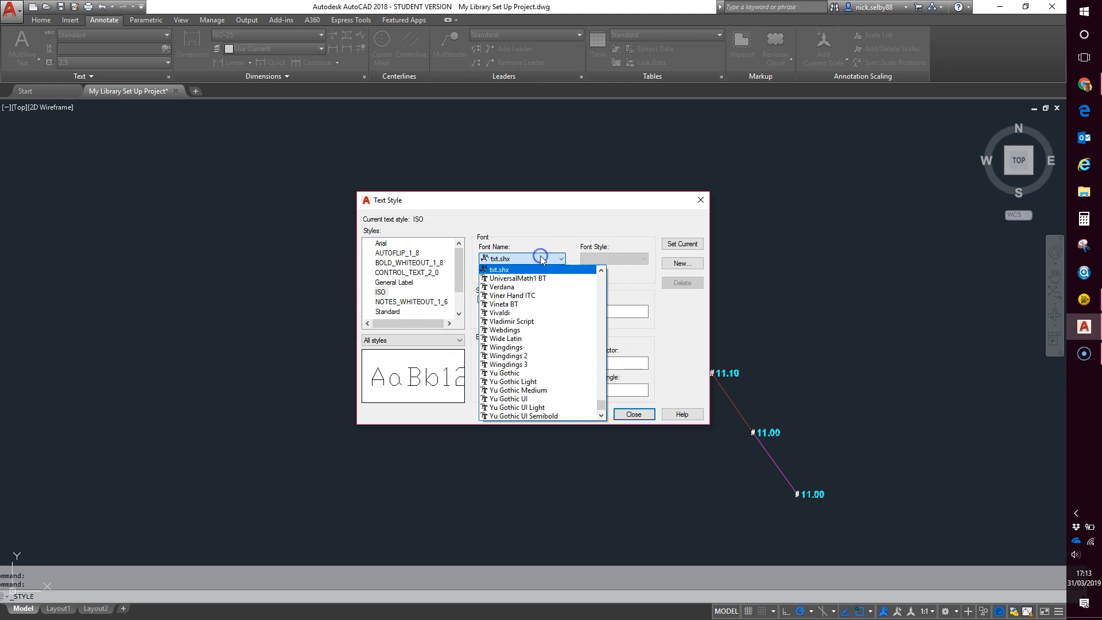
pyautogui.click(601, 296)
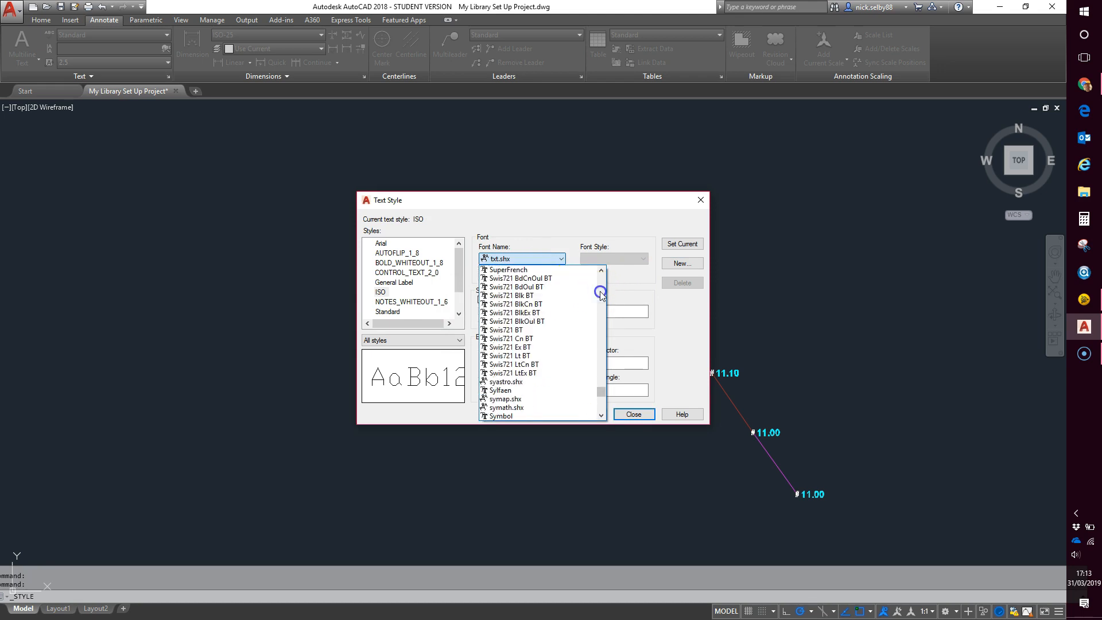
pyautogui.click(601, 292)
pyautogui.click(601, 293)
pyautogui.click(601, 292)
pyautogui.click(600, 292)
pyautogui.click(600, 293)
pyautogui.click(600, 292)
pyautogui.press('i')
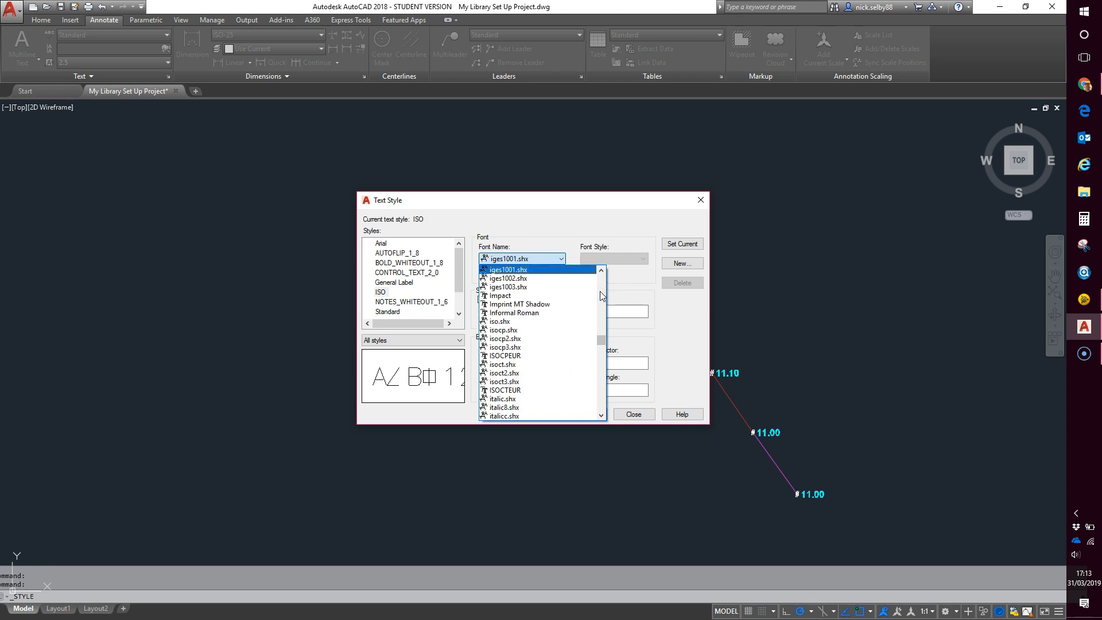
pyautogui.click(531, 321)
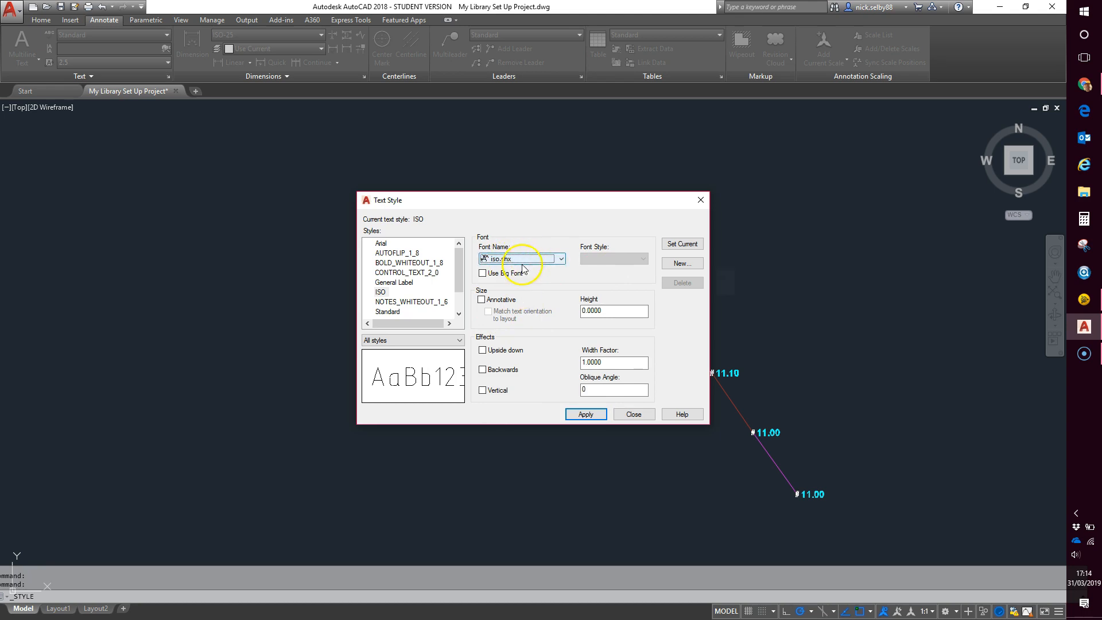
# Make the ISO text style annotative with a paper text height of 0.3 and a width factor of 1.5, and apply it
pyautogui.click(481, 300)
pyautogui.press('Tab')
pyautogui.press('Tab')
pyautogui.write('0.3')
pyautogui.press('Tab')
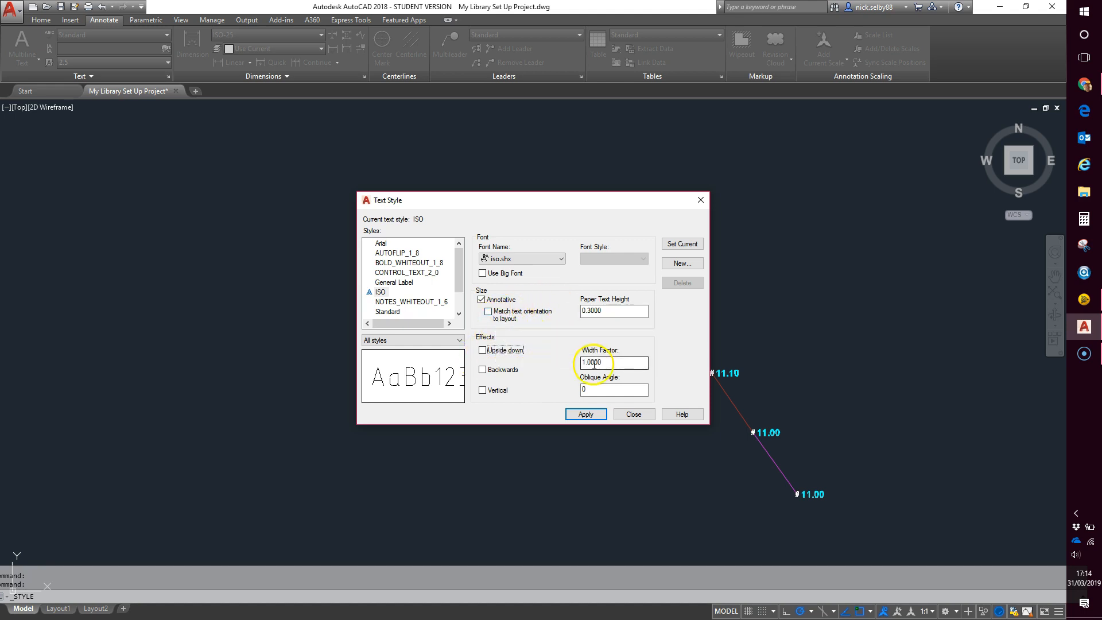
pyautogui.moveTo(619, 363); pyautogui.dragTo(570, 362)
pyautogui.write('1.5')
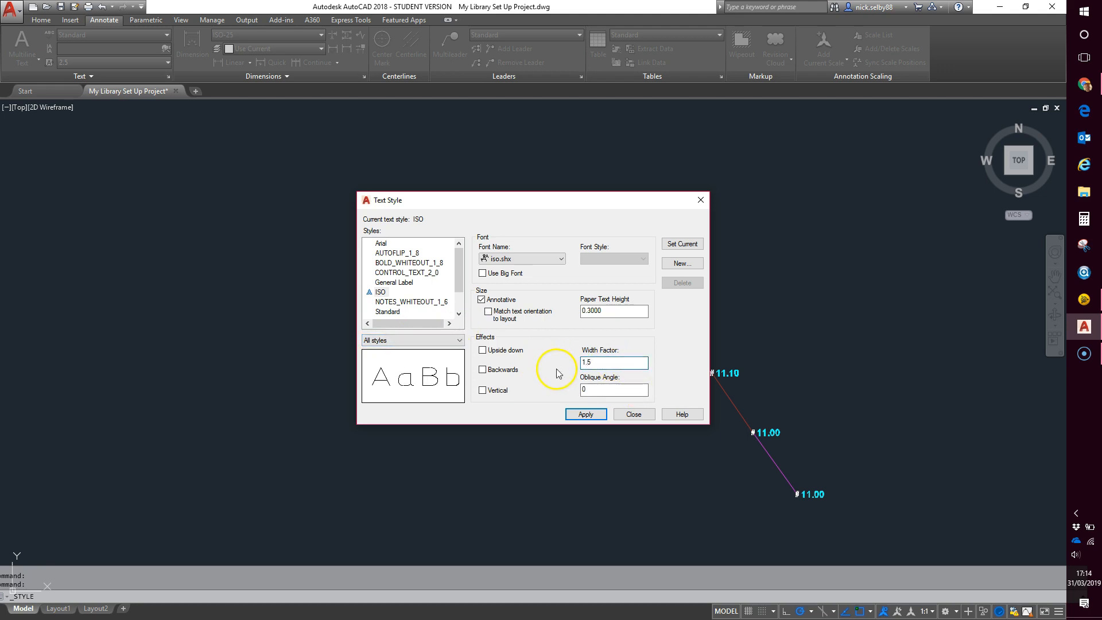
pyautogui.click(583, 415)
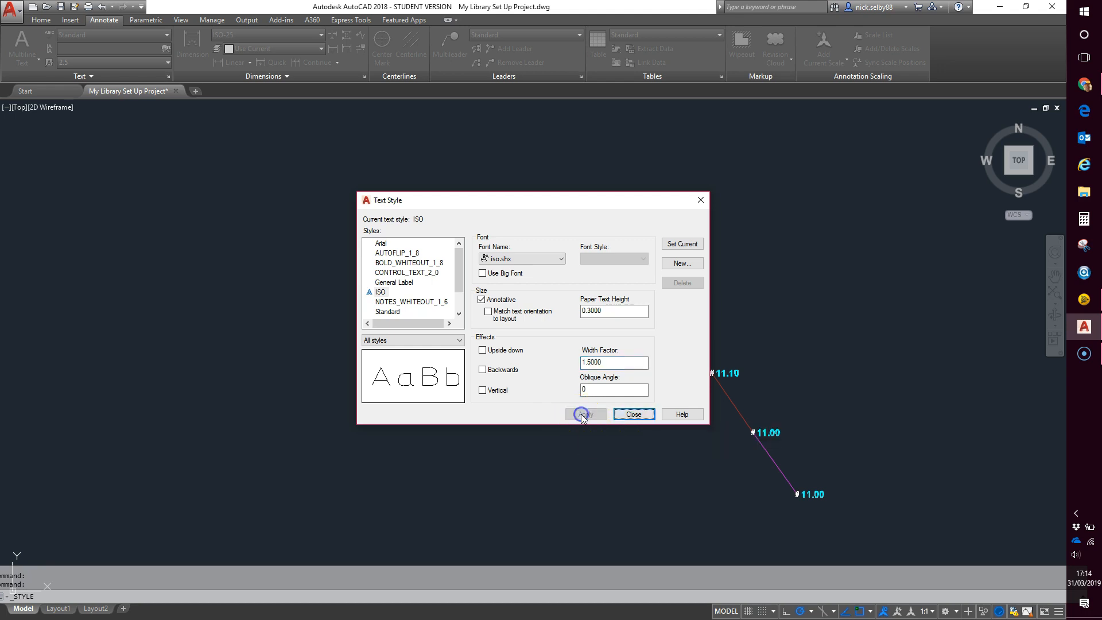
pyautogui.click(629, 414)
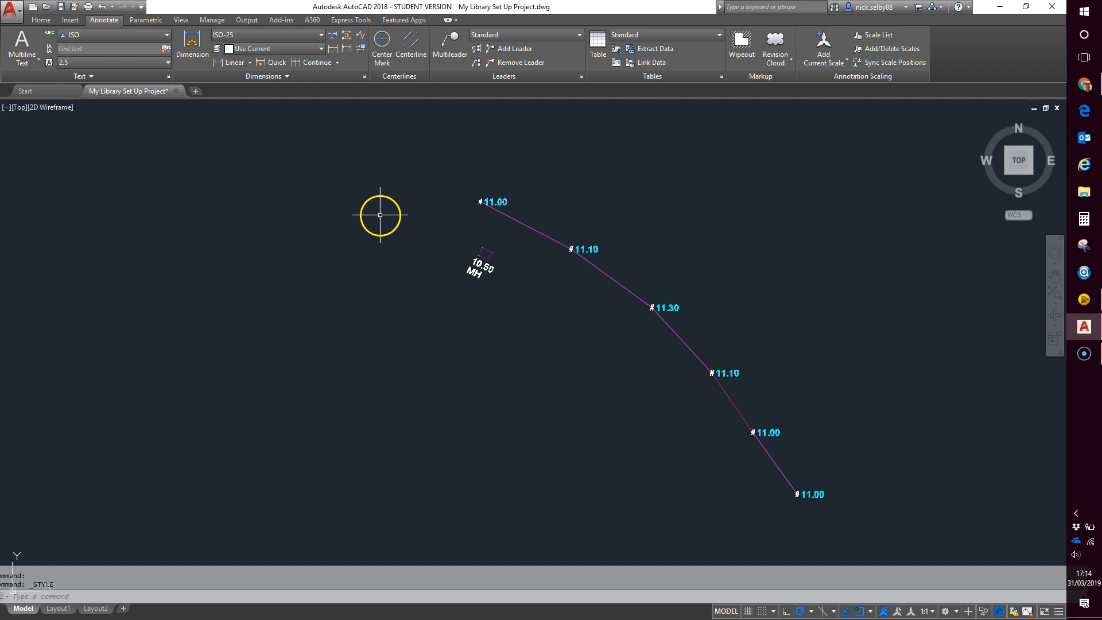
# Use Quick Select to select every text object in the entire drawing whose contents equal #
pyautogui.rightClick(571, 338)
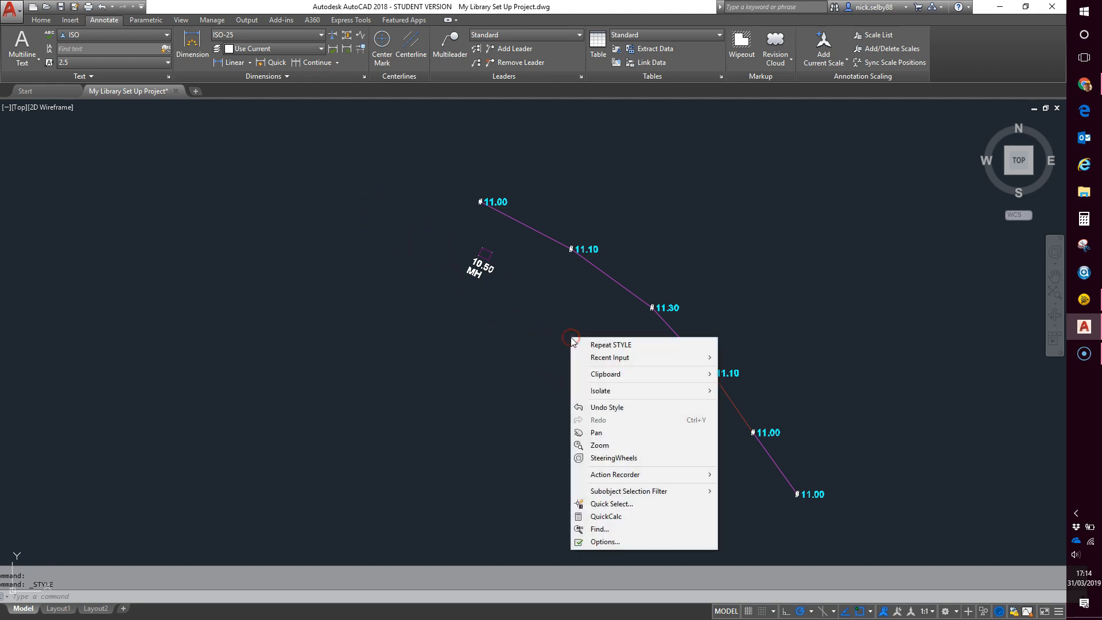
pyautogui.click(622, 505)
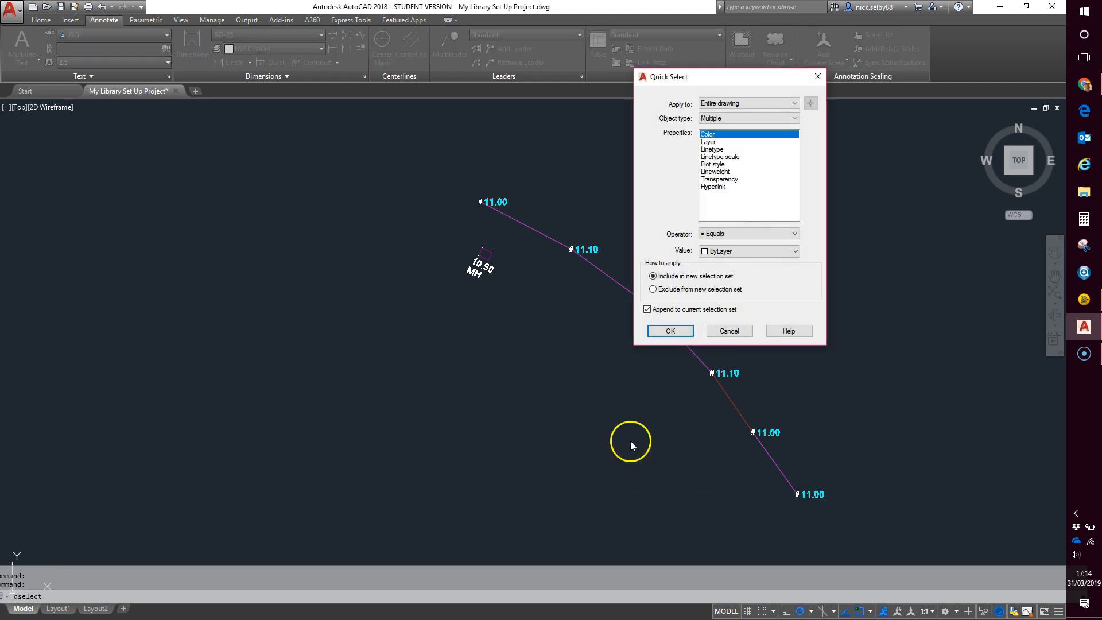
pyautogui.click(713, 119)
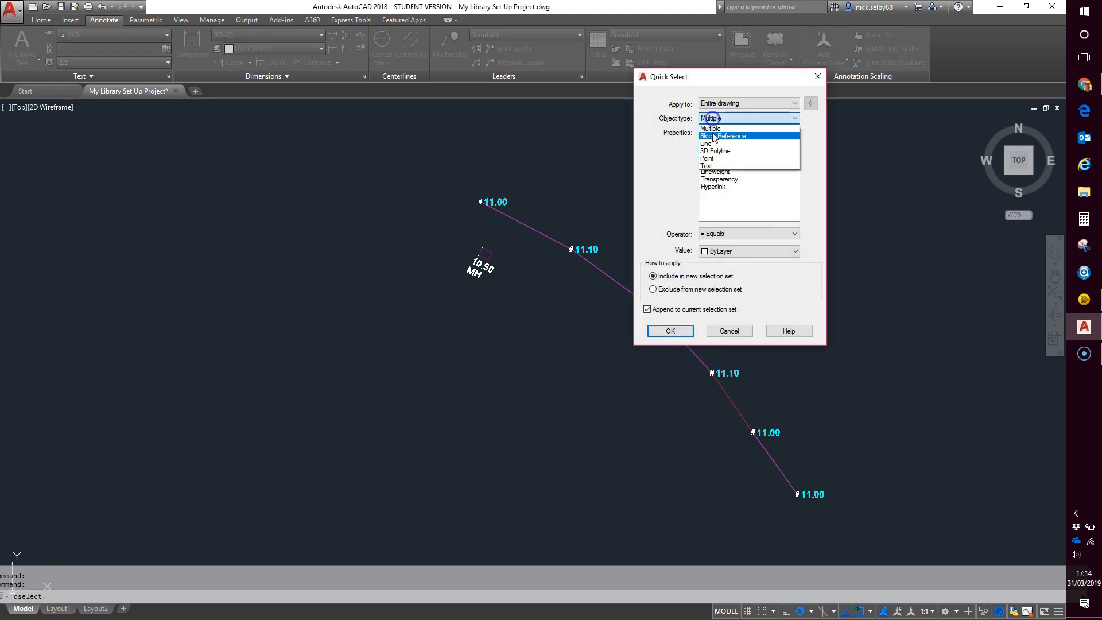
pyautogui.click(716, 167)
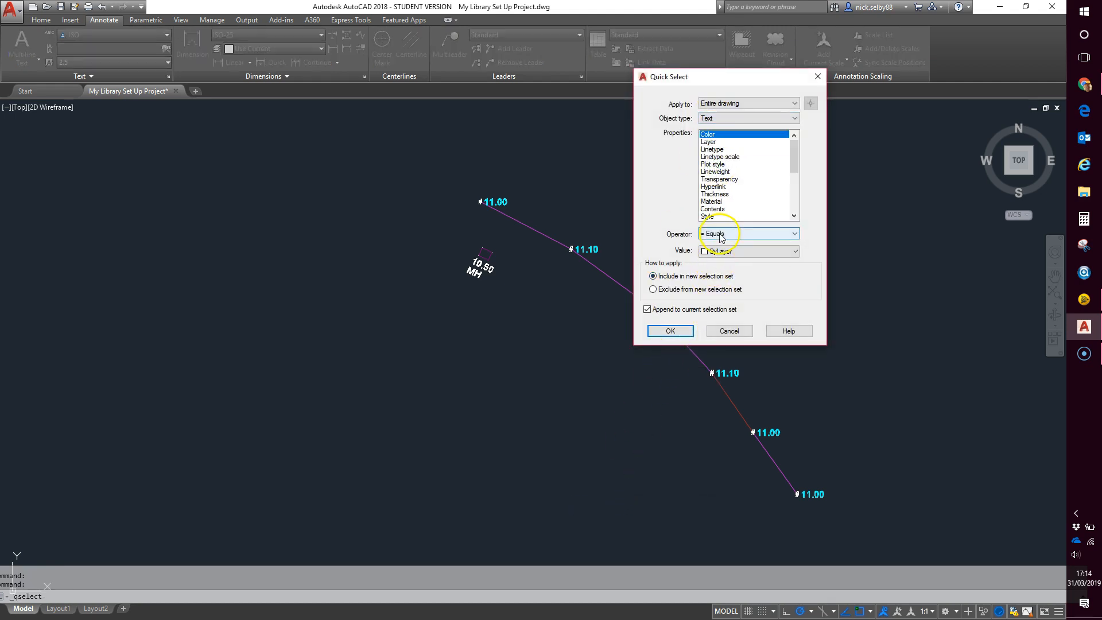
pyautogui.click(712, 209)
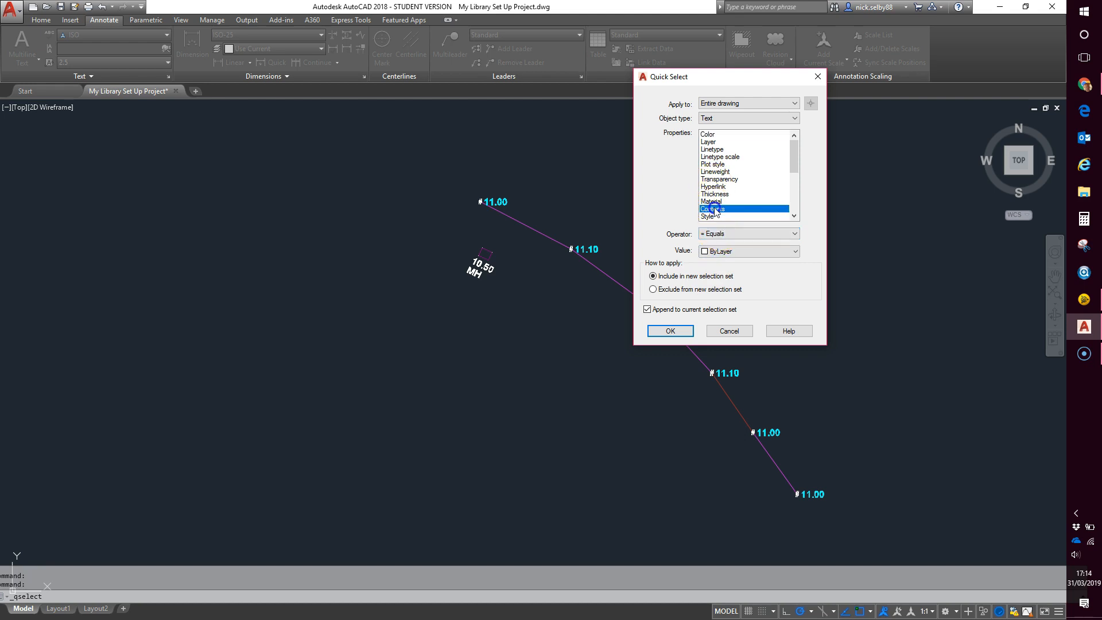
pyautogui.click(726, 251)
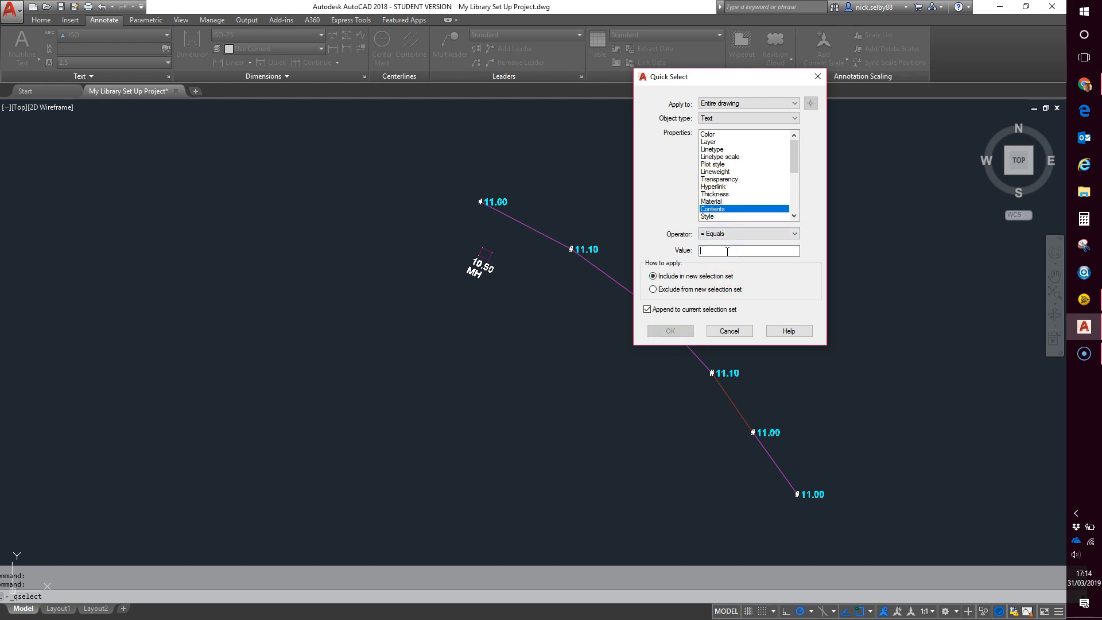
pyautogui.press('BackSpace')
pyautogui.write('#')
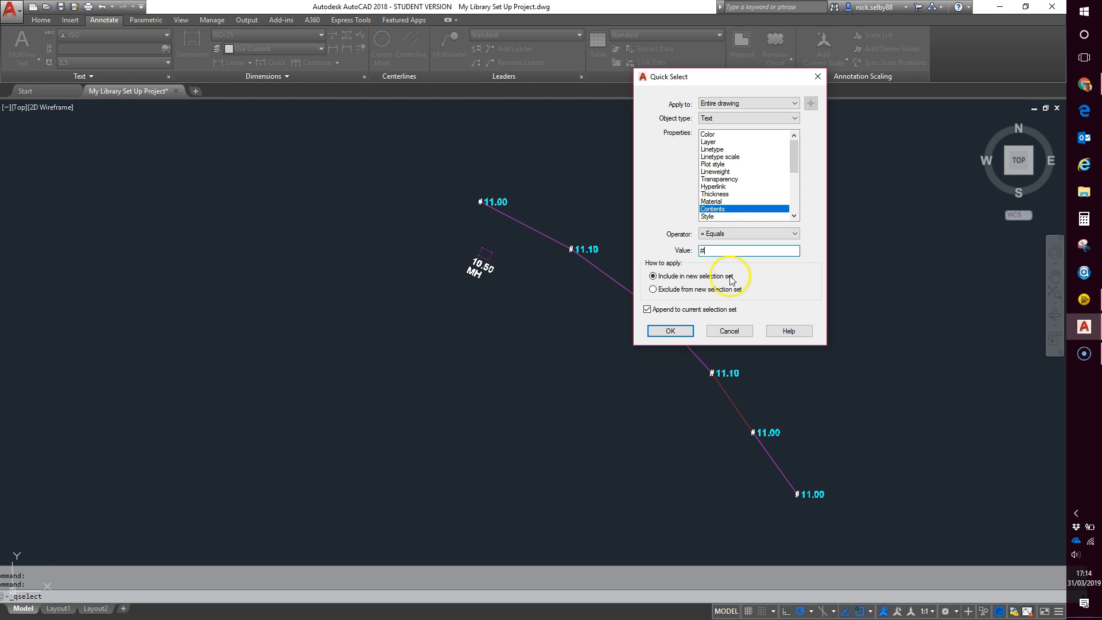
pyautogui.click(669, 332)
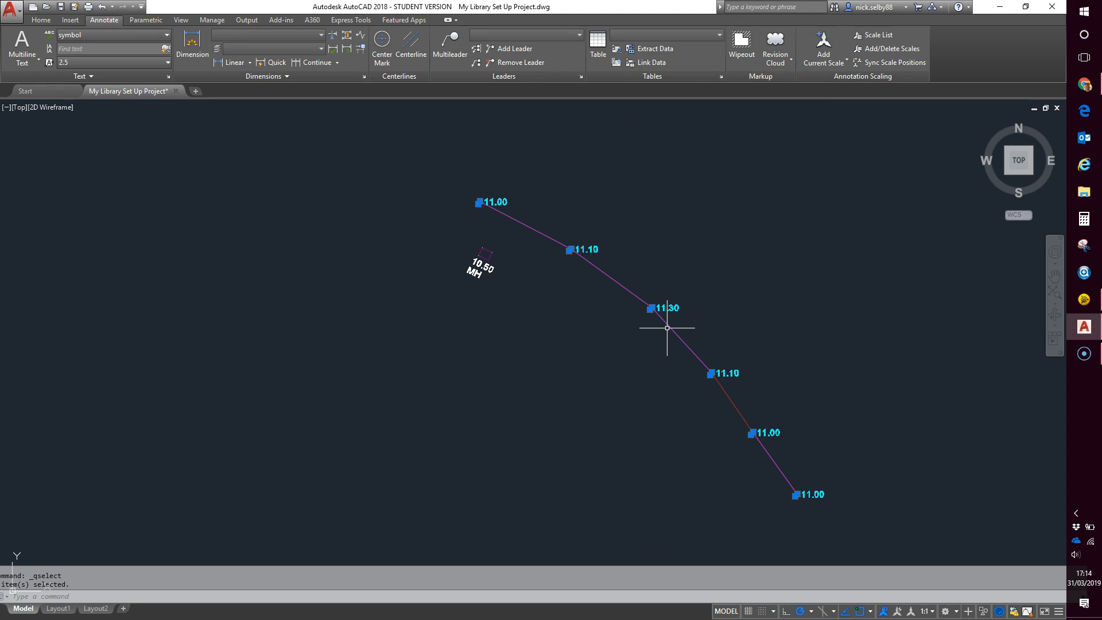
# Show the properties of the selected # texts and set their color to ByLayer
pyautogui.rightClick(228, 181)
pyautogui.click(284, 424)
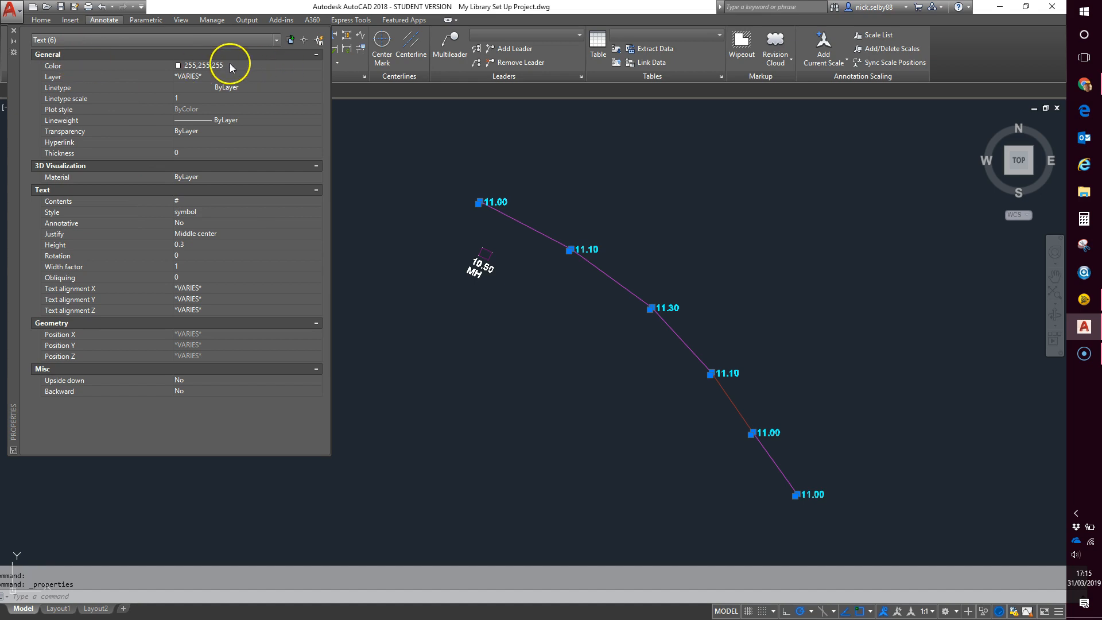
pyautogui.click(255, 65)
pyautogui.click(316, 66)
pyautogui.scroll(3, 319, 102)
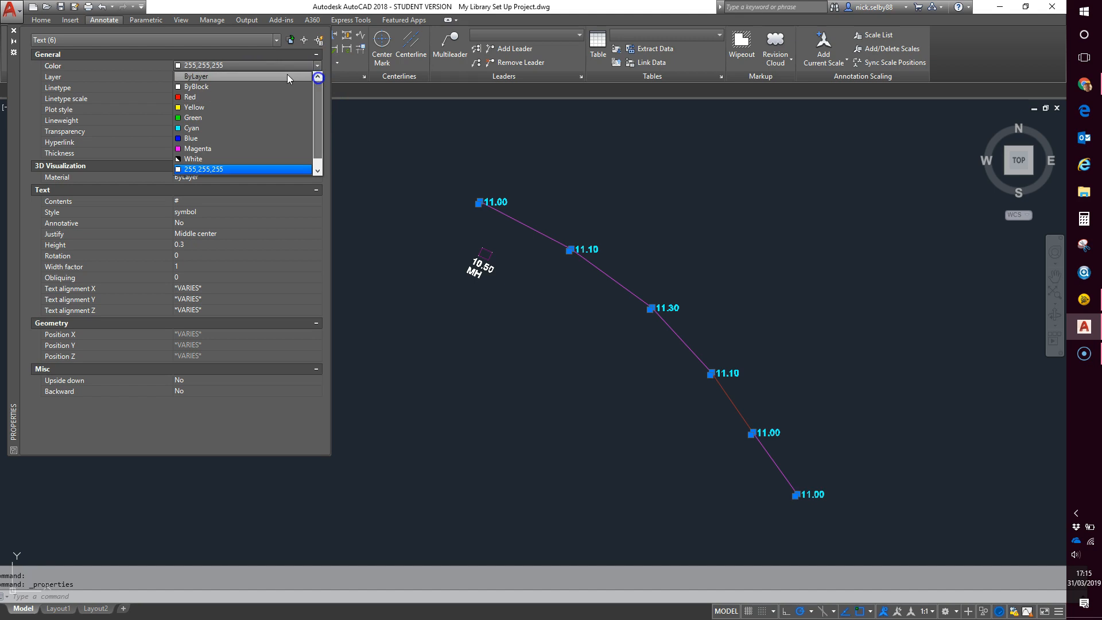
pyautogui.click(245, 76)
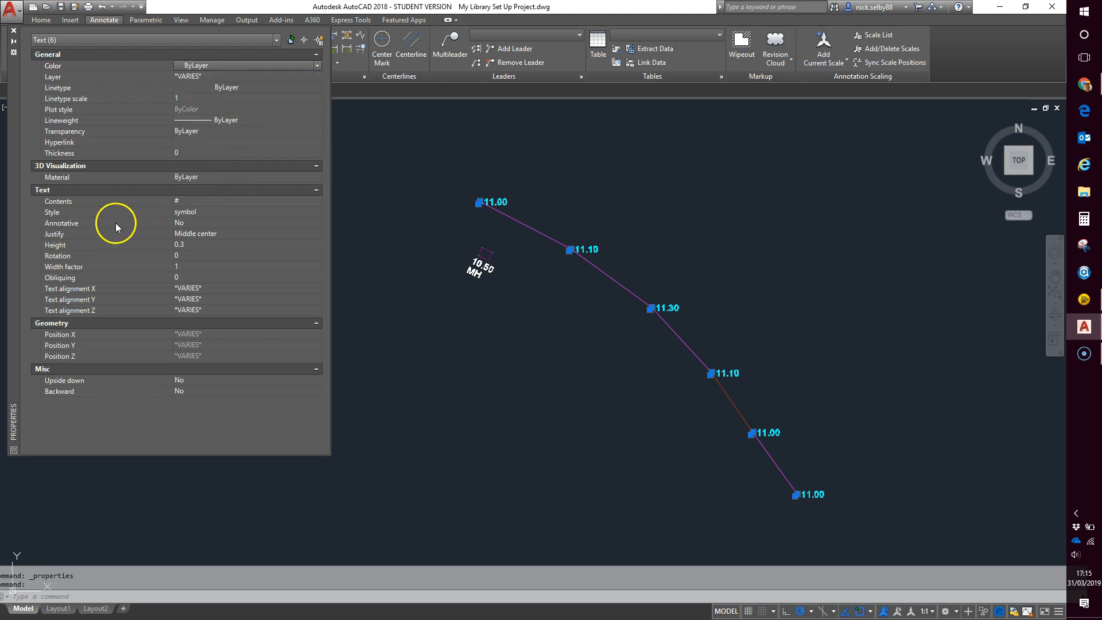
# Change the text style of the selected # texts to ISO
pyautogui.click(202, 212)
pyautogui.click(204, 211)
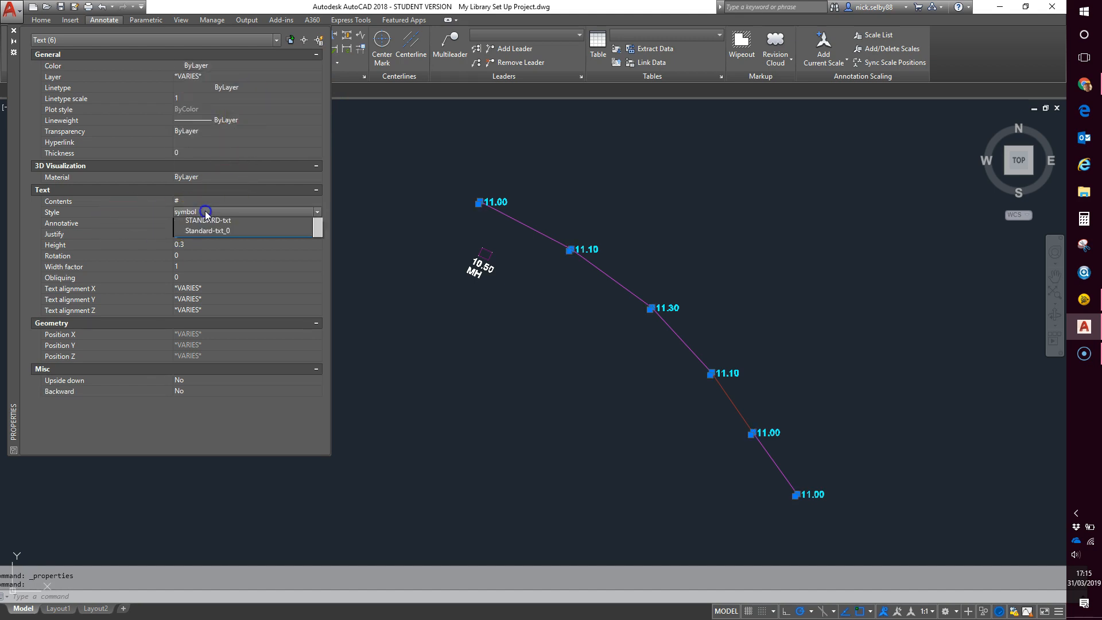
pyautogui.click(204, 262)
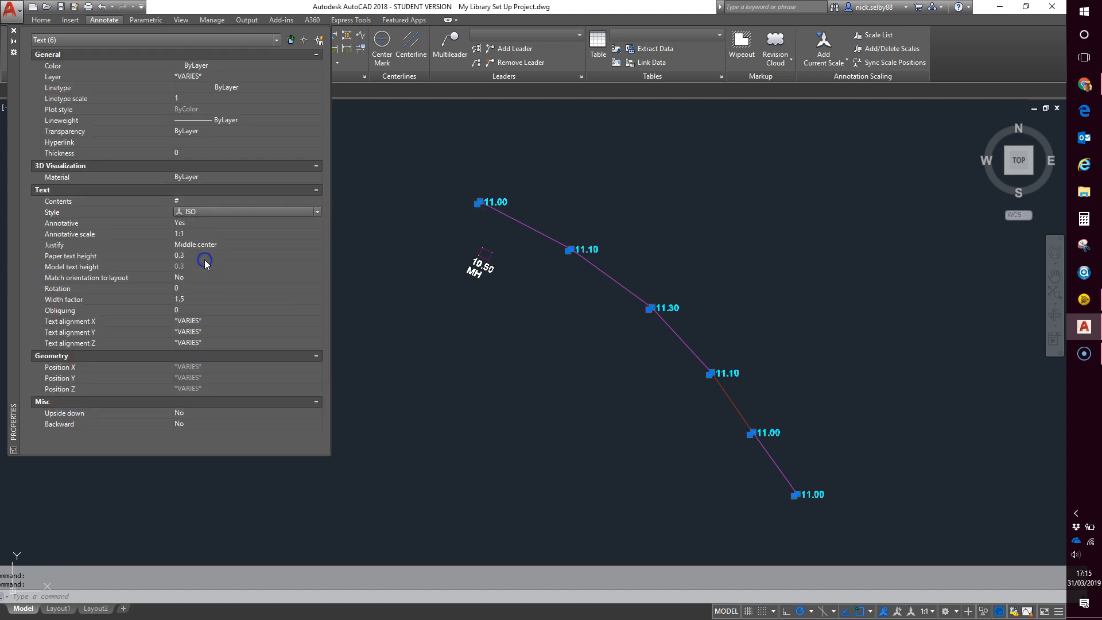
# Replace the contents of the selected # texts with X and clear the selection
pyautogui.click(191, 202)
pyautogui.write('X')
pyautogui.press('Tab')
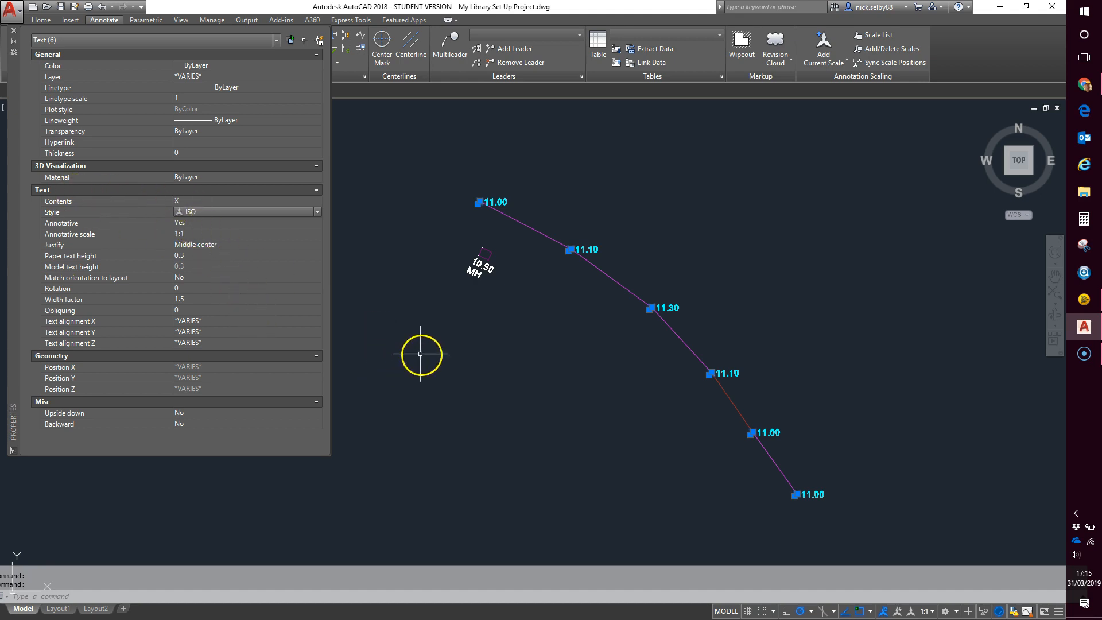
pyautogui.click(529, 342)
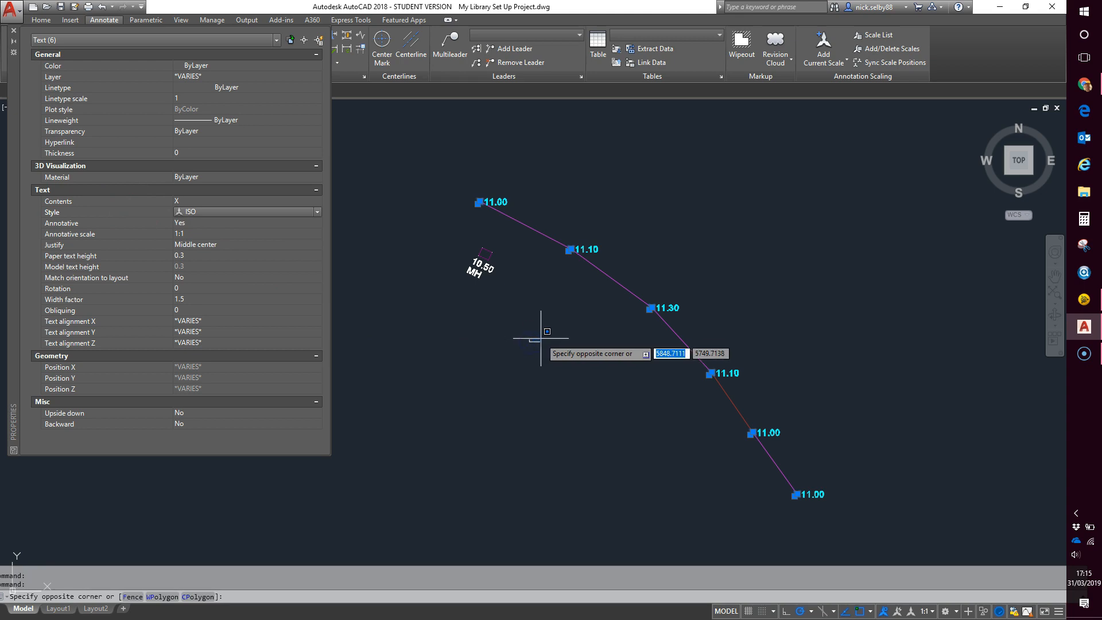
pyautogui.click(537, 334)
# Examine the X symbols at the level points along the survey line up close
pyautogui.moveTo(560, 277)
pyautogui.mouseDown(button='middle')
pyautogui.moveTo(570, 314)
pyautogui.moveTo(476, 90)
pyautogui.mouseUp(button='middle')
pyautogui.scroll(4, 575, 292)
pyautogui.moveTo(925, 416); pyautogui.dragTo(602, 207, button='middle')
pyautogui.moveTo(715, 327); pyautogui.dragTo(699, 221, button='middle')
pyautogui.moveTo(804, 411); pyautogui.dragTo(755, 338, button='middle')
pyautogui.moveTo(669, 251); pyautogui.dragTo(842, 460, button='middle')
pyautogui.moveTo(632, 196); pyautogui.dragTo(681, 292, button='middle')
pyautogui.moveTo(556, 169); pyautogui.dragTo(757, 351, button='middle')
pyautogui.moveTo(445, 137); pyautogui.dragTo(595, 255, button='middle')
pyautogui.scroll(4, 517, 232)
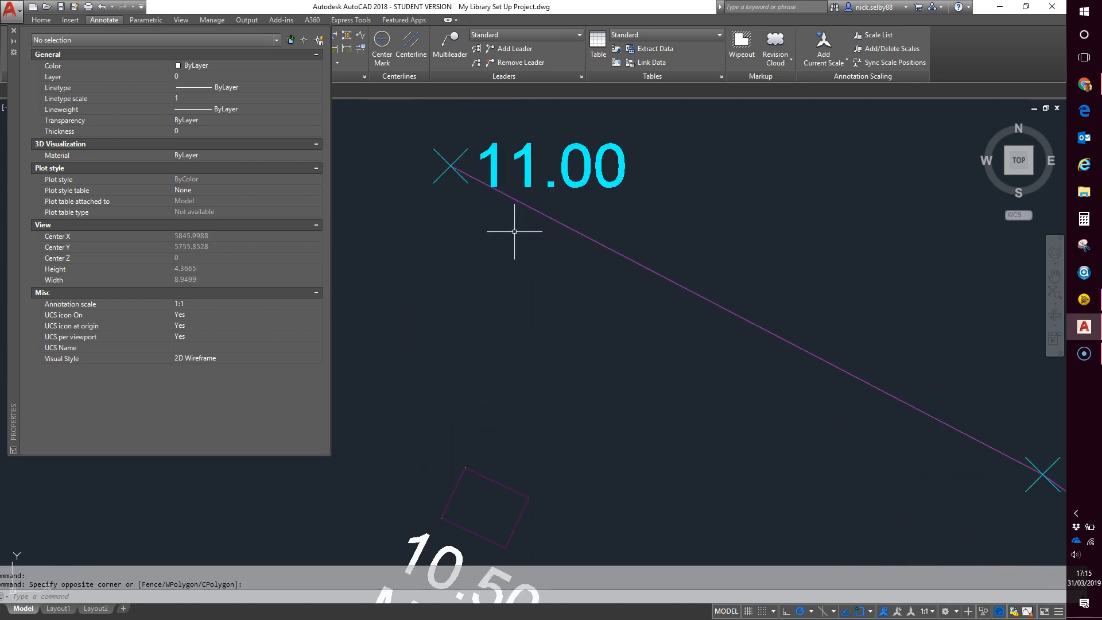
# Check the properties of the X symbol at the line's upper 11.00 point, and close the Properties palette
pyautogui.click(441, 167)
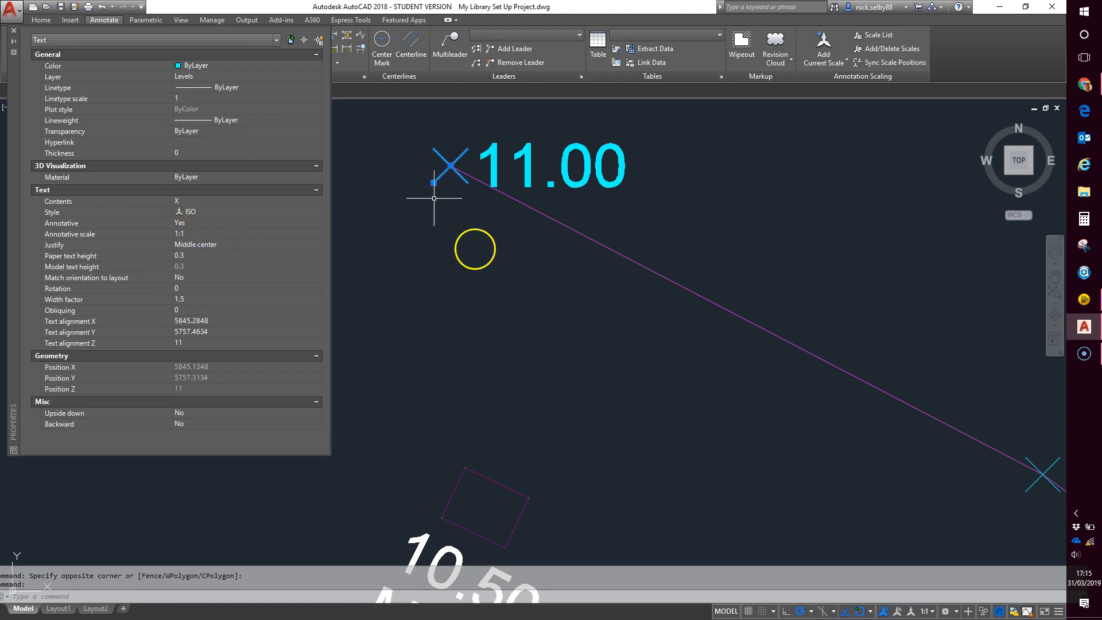
pyautogui.click(14, 31)
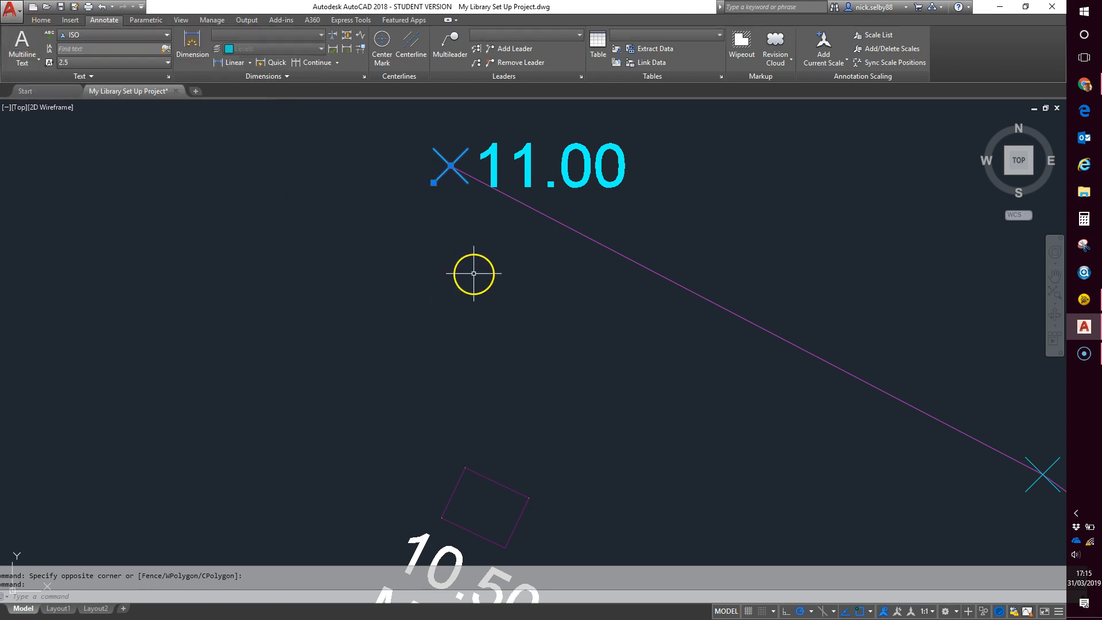
pyautogui.scroll(-5, 474, 269)
pyautogui.moveTo(483, 273); pyautogui.dragTo(472, 261, button='middle')
pyautogui.moveTo(585, 348); pyautogui.dragTo(499, 246, button='middle')
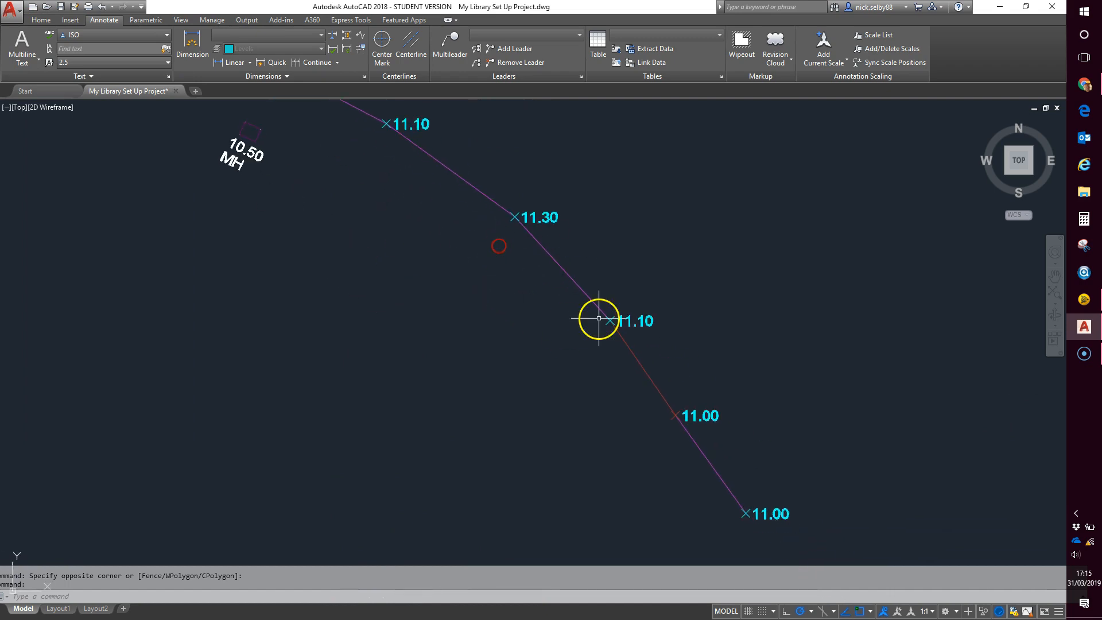
pyautogui.moveTo(599, 318); pyautogui.dragTo(546, 241, button='middle')
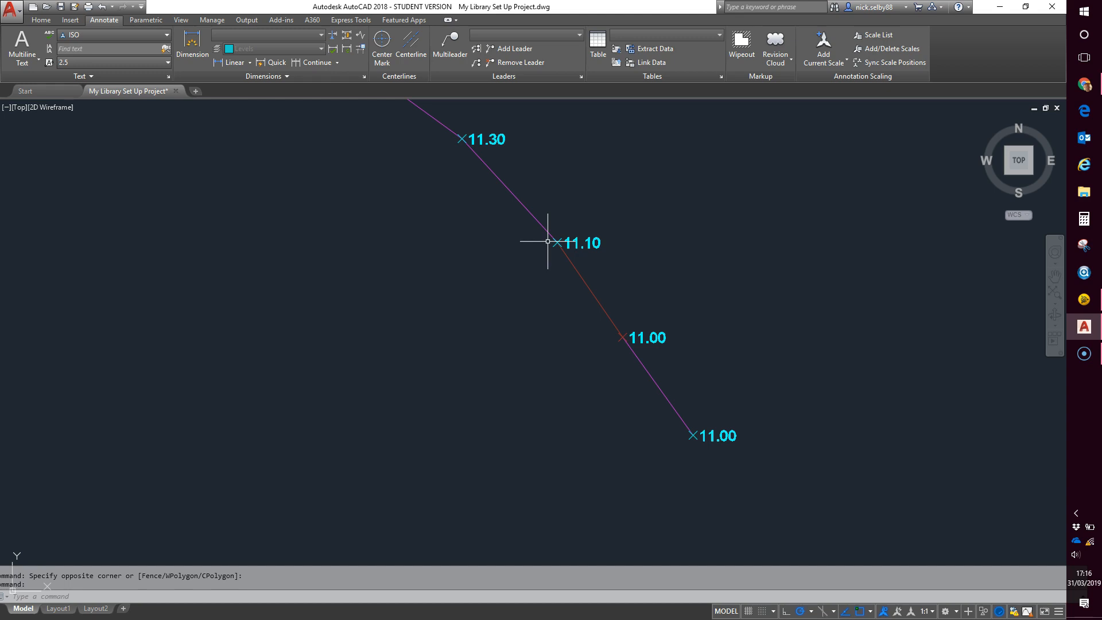
# Switch to Trimble Business Center and inspect the symbol settings of the Level Label 2DP point label style without saving changes
pyautogui.click(1083, 299)
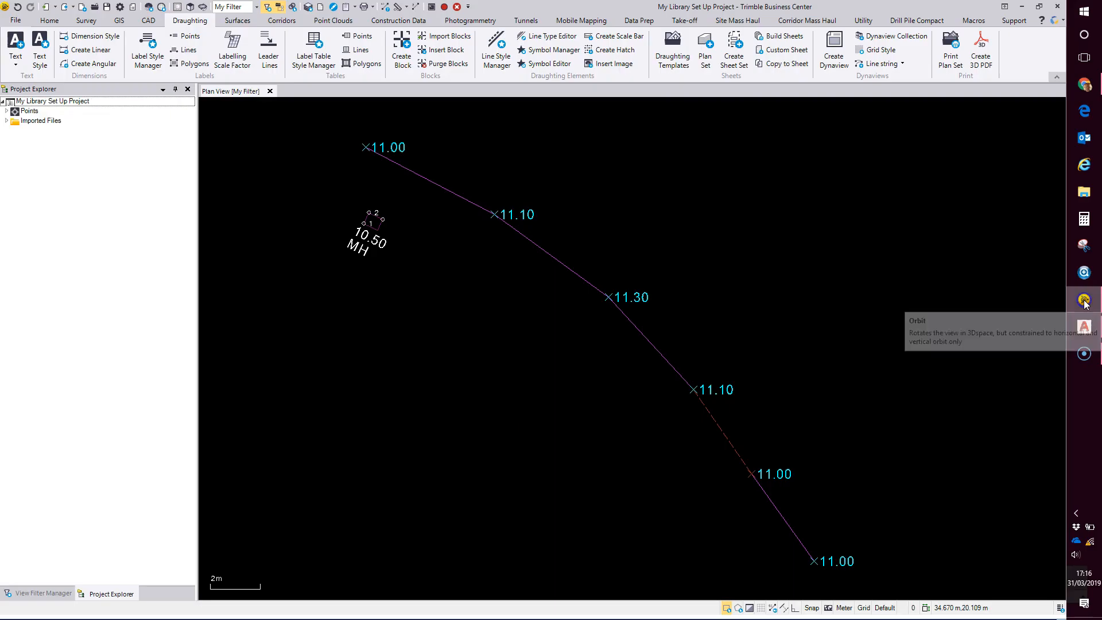
pyautogui.click(150, 47)
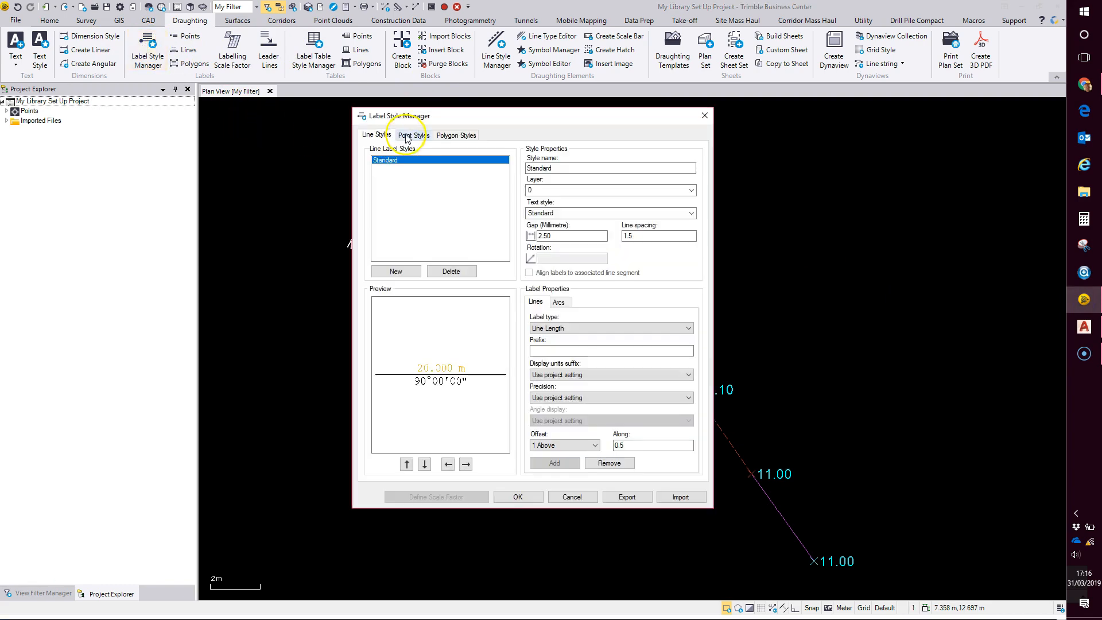
pyautogui.click(406, 136)
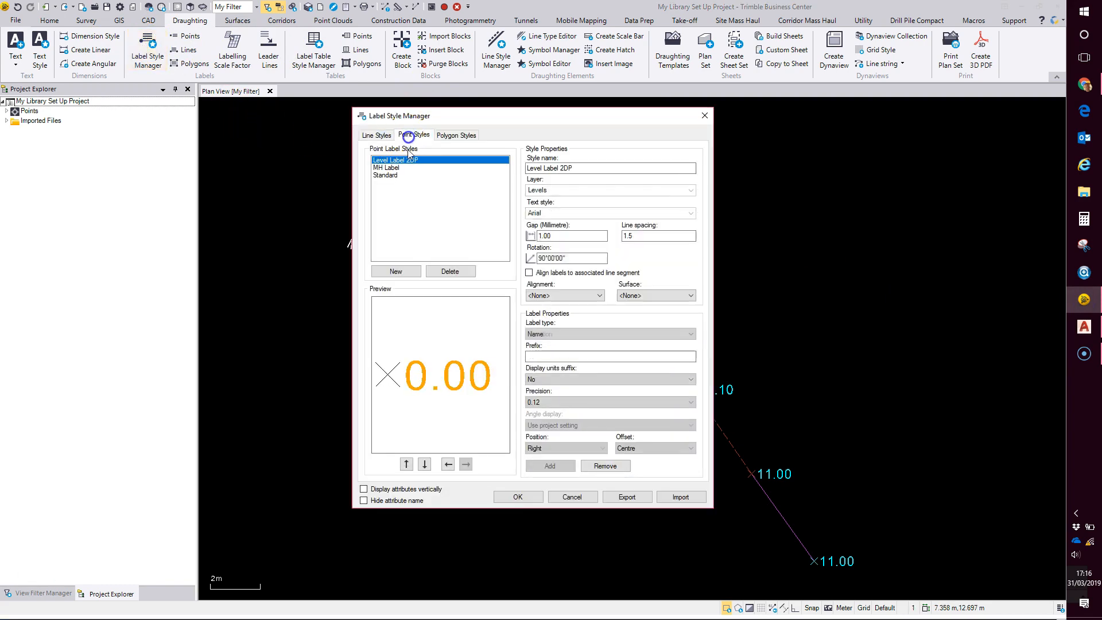
pyautogui.click(389, 377)
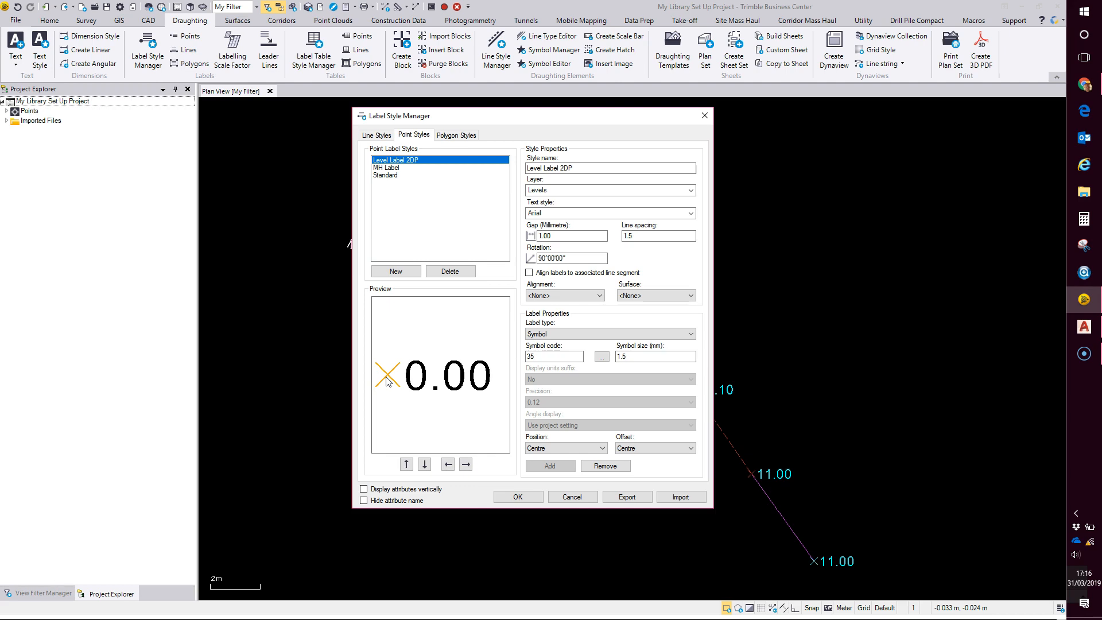
pyautogui.click(572, 496)
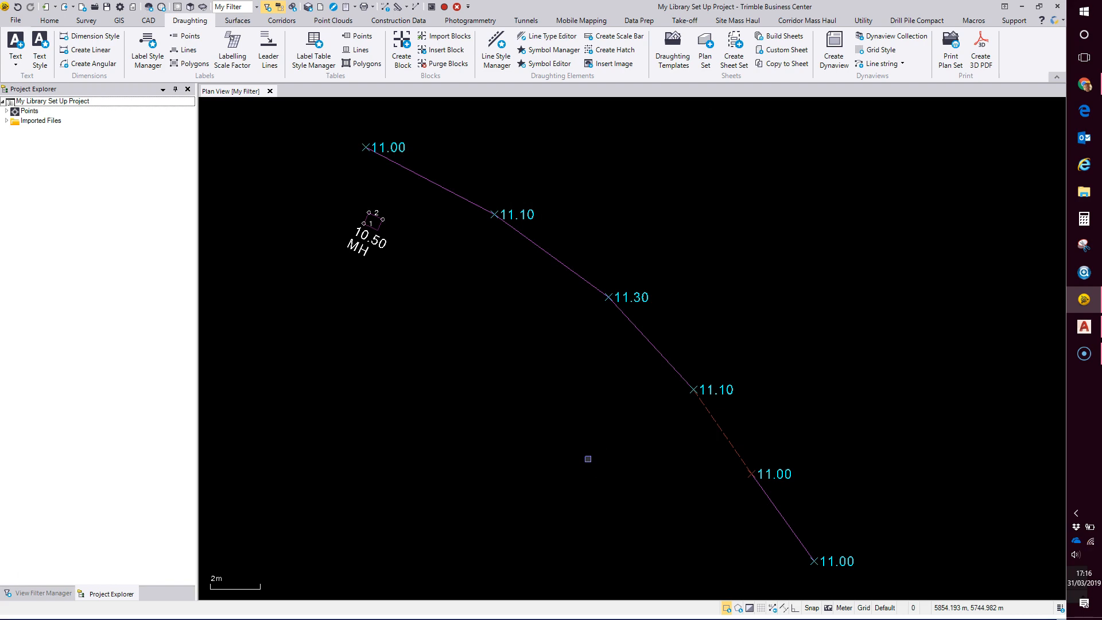
# Return to AutoCAD, clear the selection and examine the red line segment between the 11.10 and 11.00 points
pyautogui.click(1021, 6)
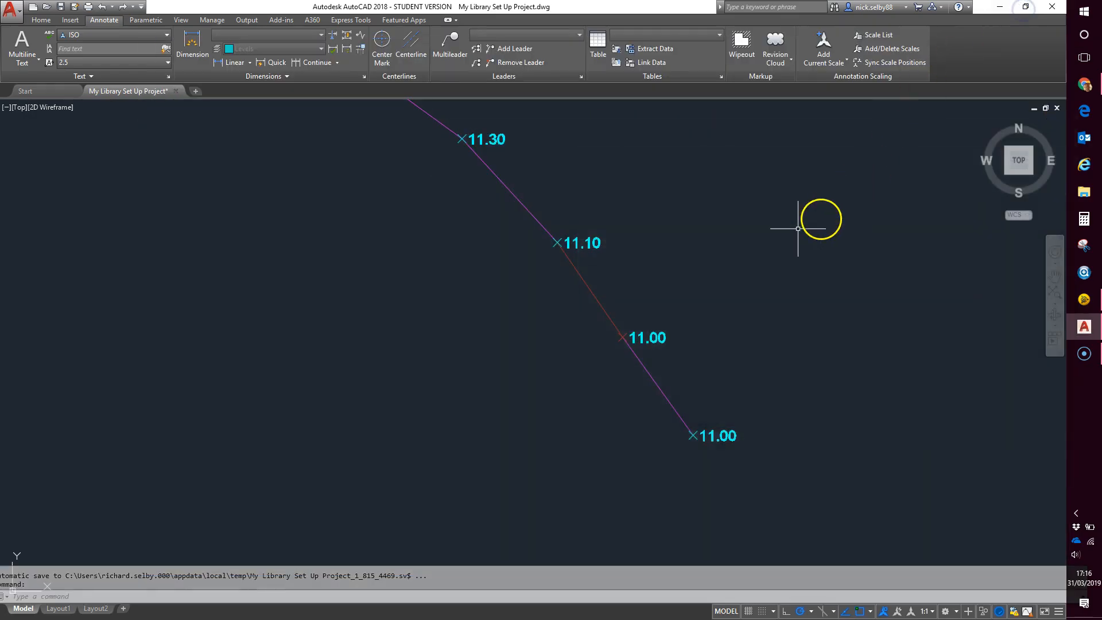
pyautogui.moveTo(651, 258); pyautogui.dragTo(726, 298, button='middle')
pyautogui.moveTo(692, 230); pyautogui.dragTo(790, 323, button='middle')
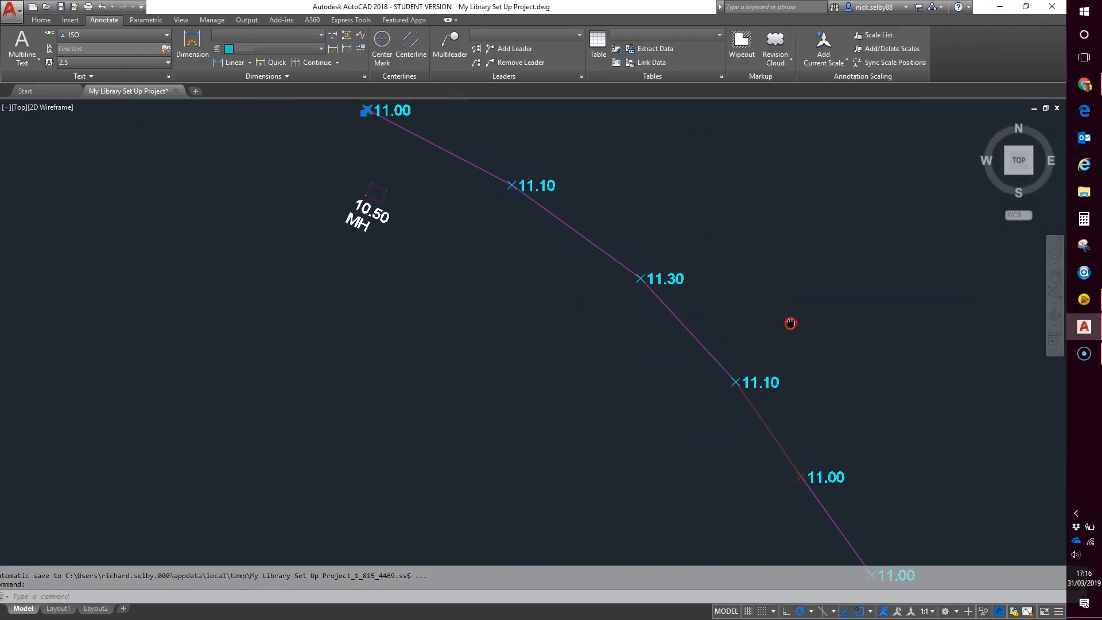
pyautogui.moveTo(777, 362); pyautogui.dragTo(711, 251, button='middle')
pyautogui.moveTo(759, 340); pyautogui.dragTo(741, 296, button='middle')
pyautogui.scroll(4, 701, 265)
pyautogui.press('Escape')
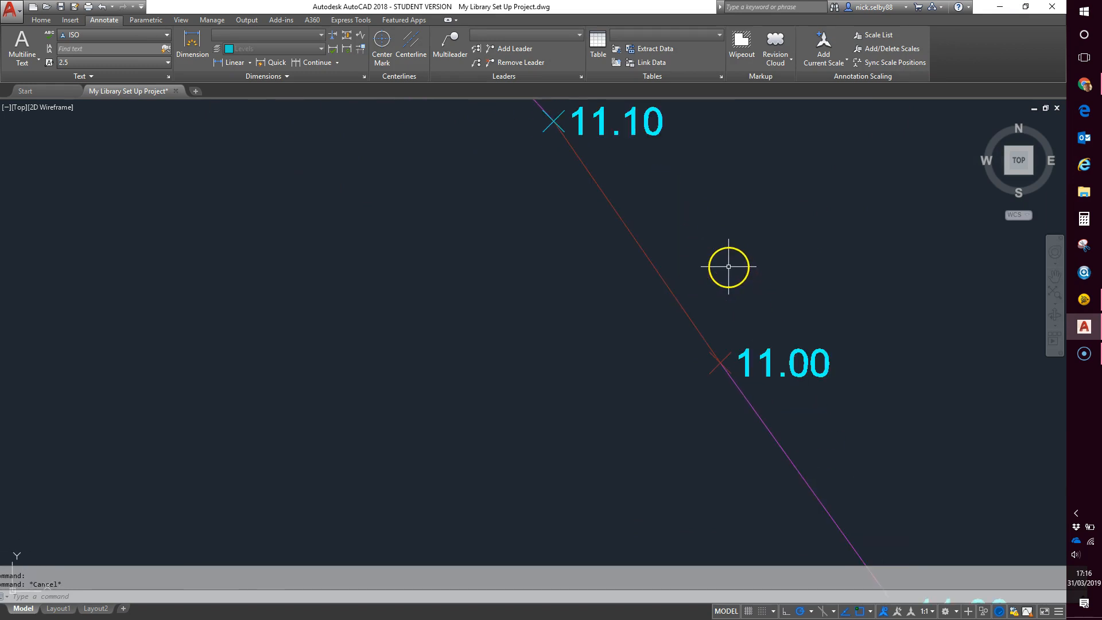
pyautogui.scroll(1, 708, 247)
pyautogui.scroll(-5, 719, 229)
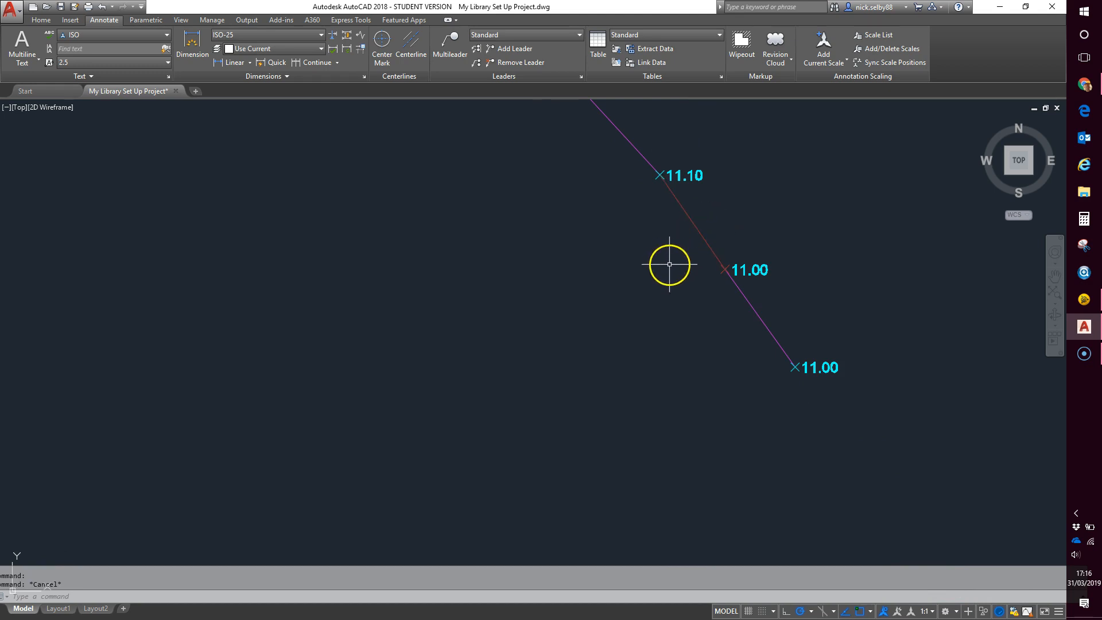
pyautogui.moveTo(669, 264); pyautogui.dragTo(628, 294, button='middle')
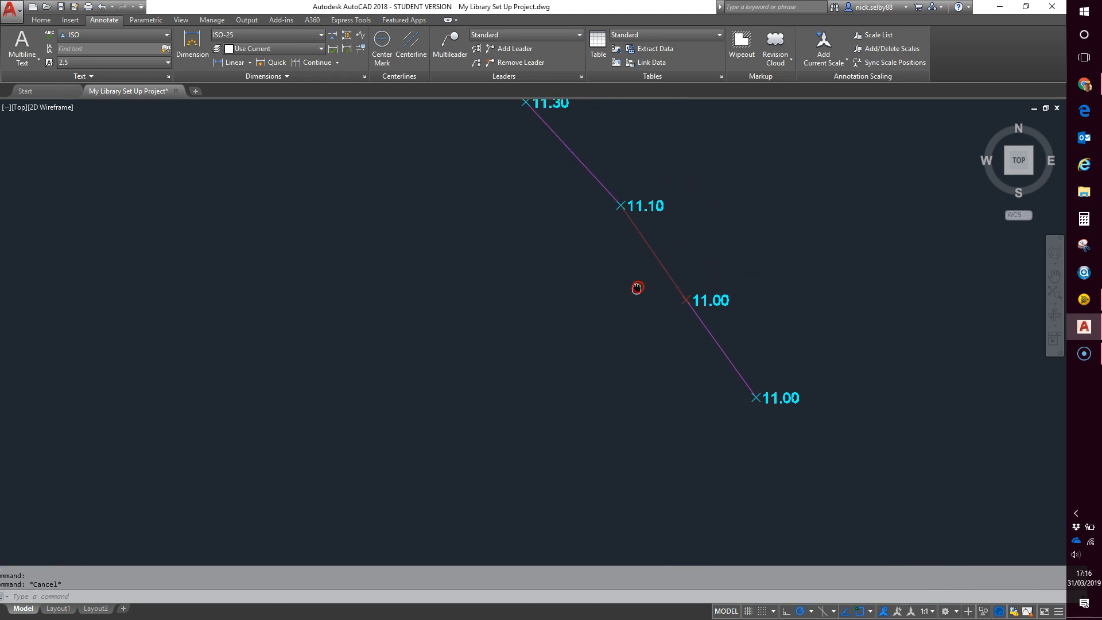
# Regenerate the whole drawing with REGENALL and review the linetype of the red segment between the 11.10 and 11.00 points
pyautogui.click(248, 597)
pyautogui.write('regenal')
pyautogui.press('BackSpace')
pyautogui.press('BackSpace')
pyautogui.press('BackSpace')
pyautogui.write('emna')
pyautogui.press('BackSpace')
pyautogui.press('BackSpace')
pyautogui.press('BackSpace')
pyautogui.write('nall')
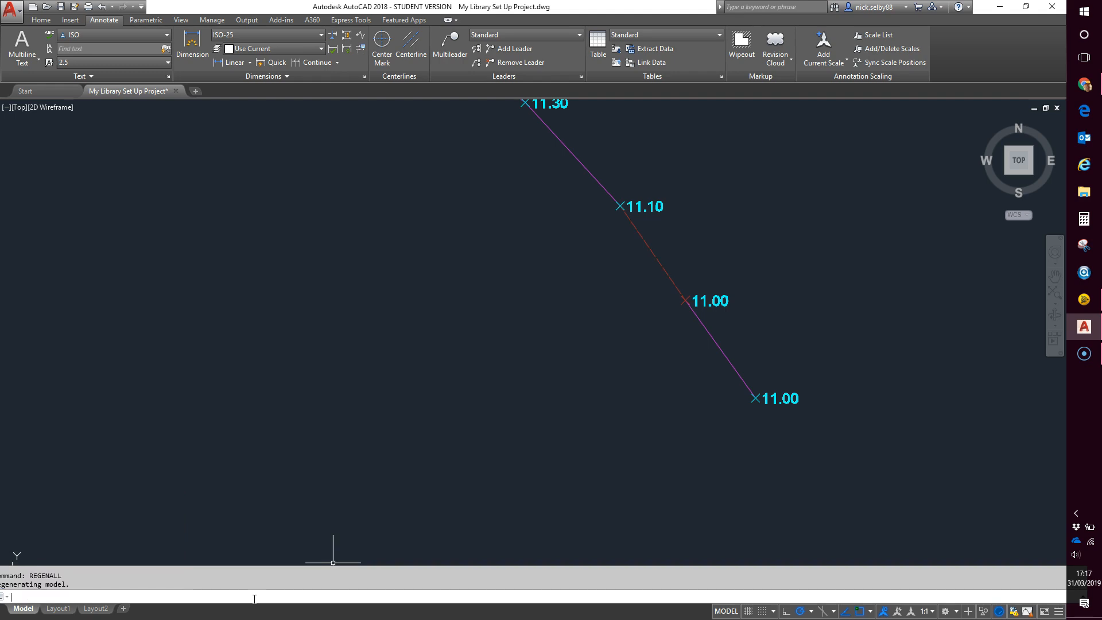
pyautogui.press('Return')
pyautogui.moveTo(612, 275); pyautogui.dragTo(634, 339, button='middle')
pyautogui.scroll(4, 680, 327)
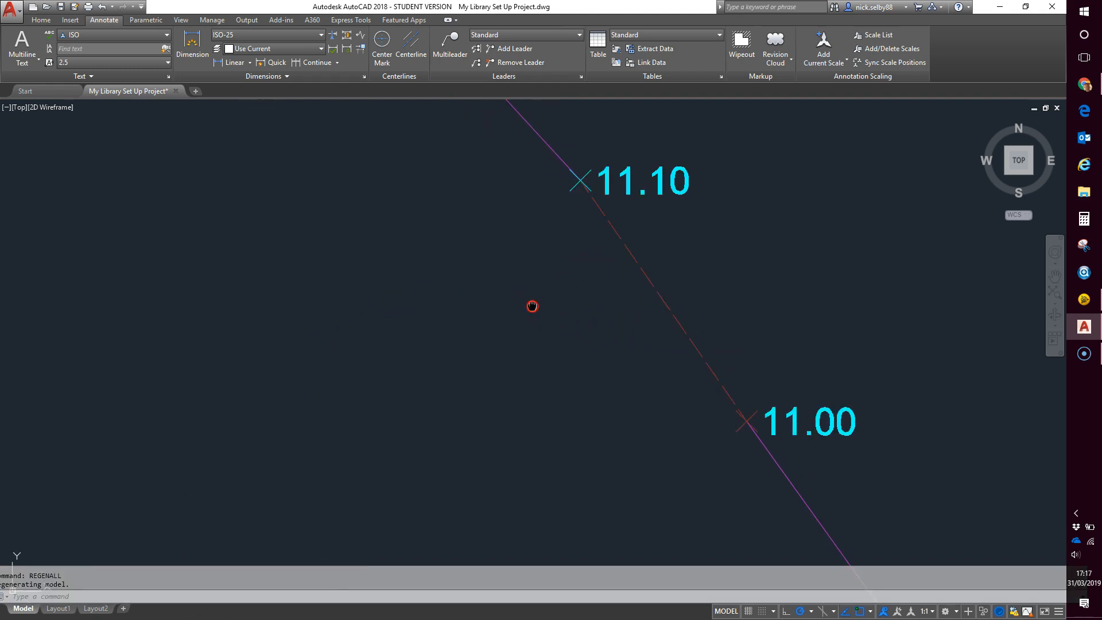
pyautogui.scroll(-4, 573, 321)
pyautogui.moveTo(504, 283); pyautogui.dragTo(576, 329, button='middle')
pyautogui.scroll(-2, 545, 300)
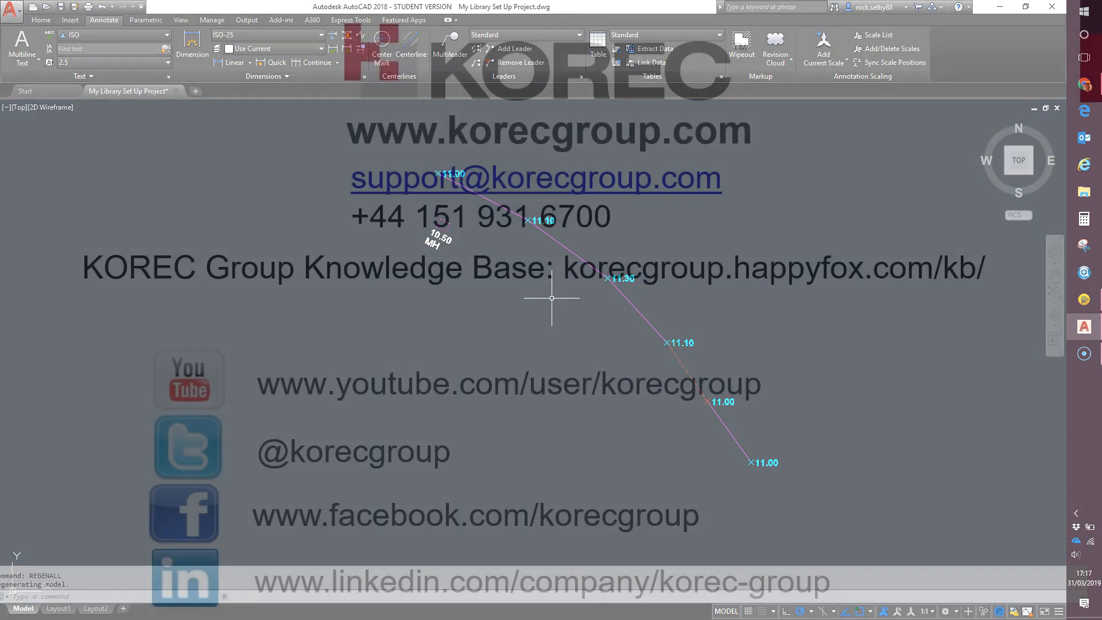